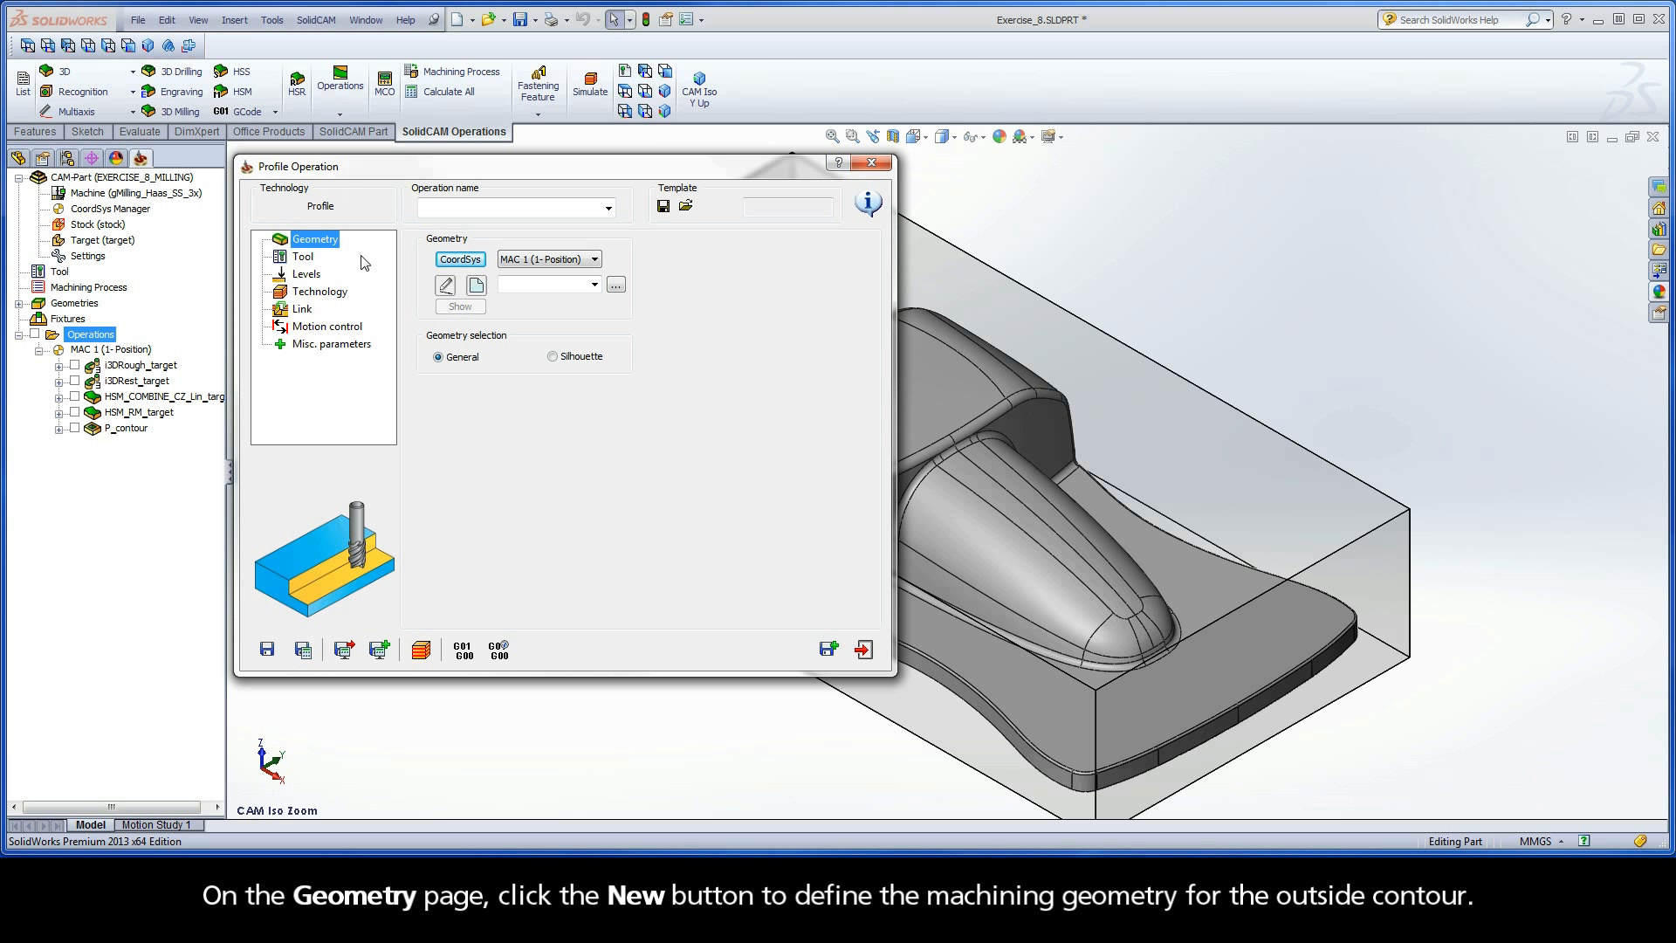
Define a new machining geometry by chaining the target model's bottom outer edge into a closed contour with Auto-constant Z
{"action": "left_click", "coordinate": [476, 285]}
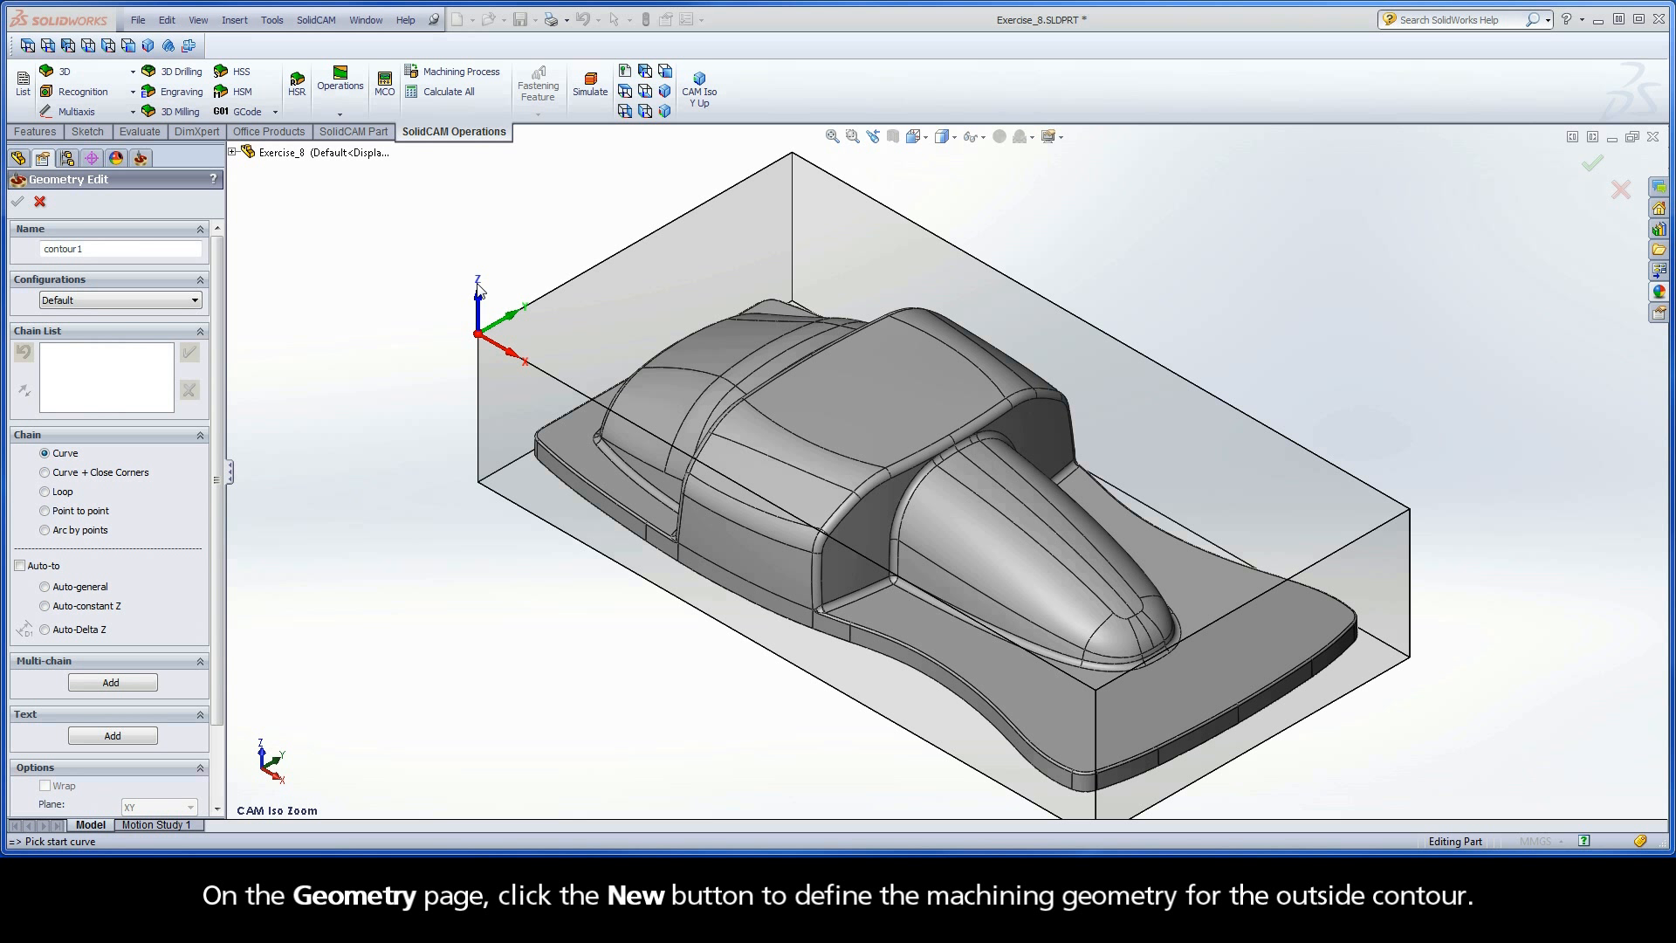
{"action": "left_click", "coordinate": [768, 614]}
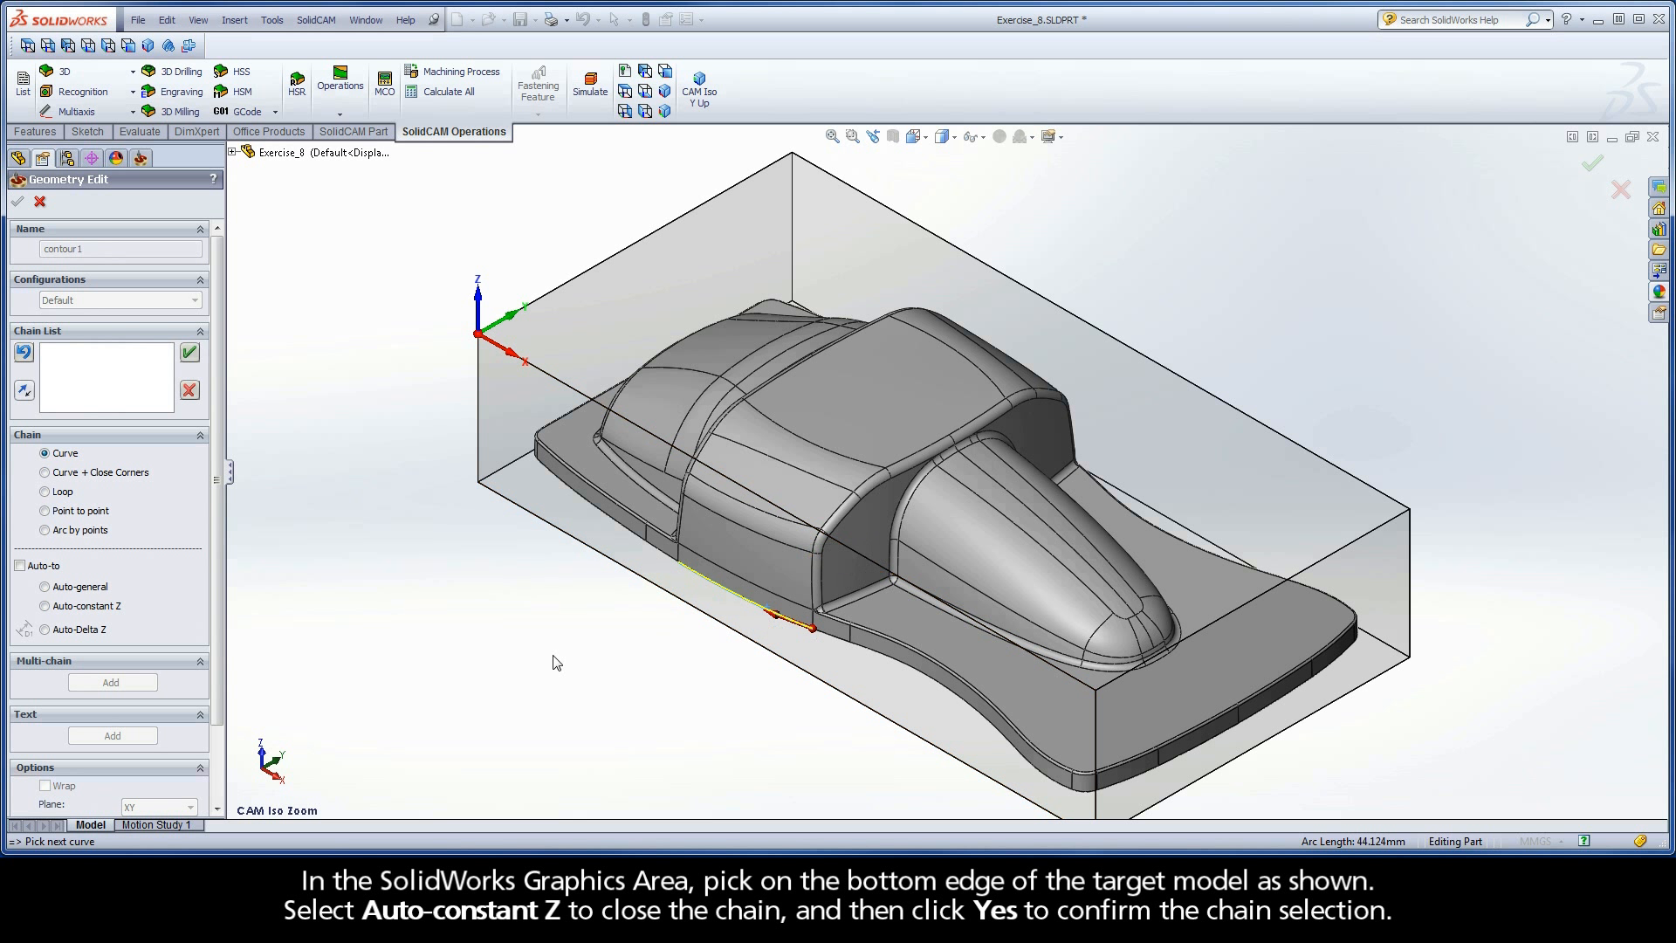
{"action": "left_click", "coordinate": [45, 607]}
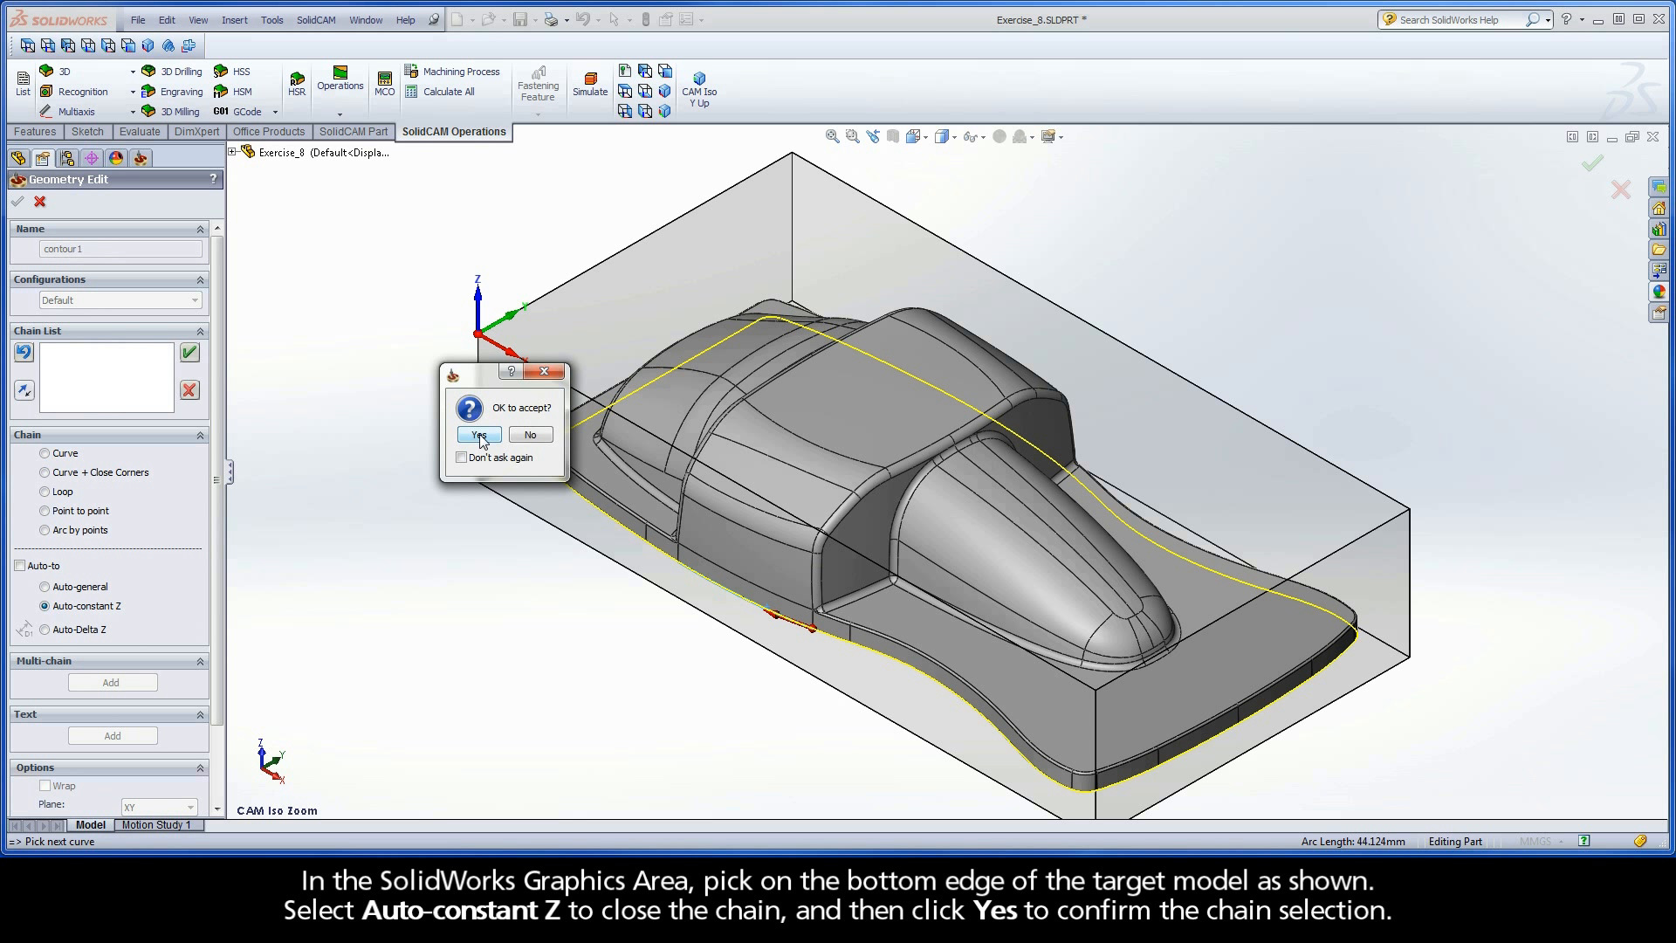
{"action": "left_click", "coordinate": [479, 434]}
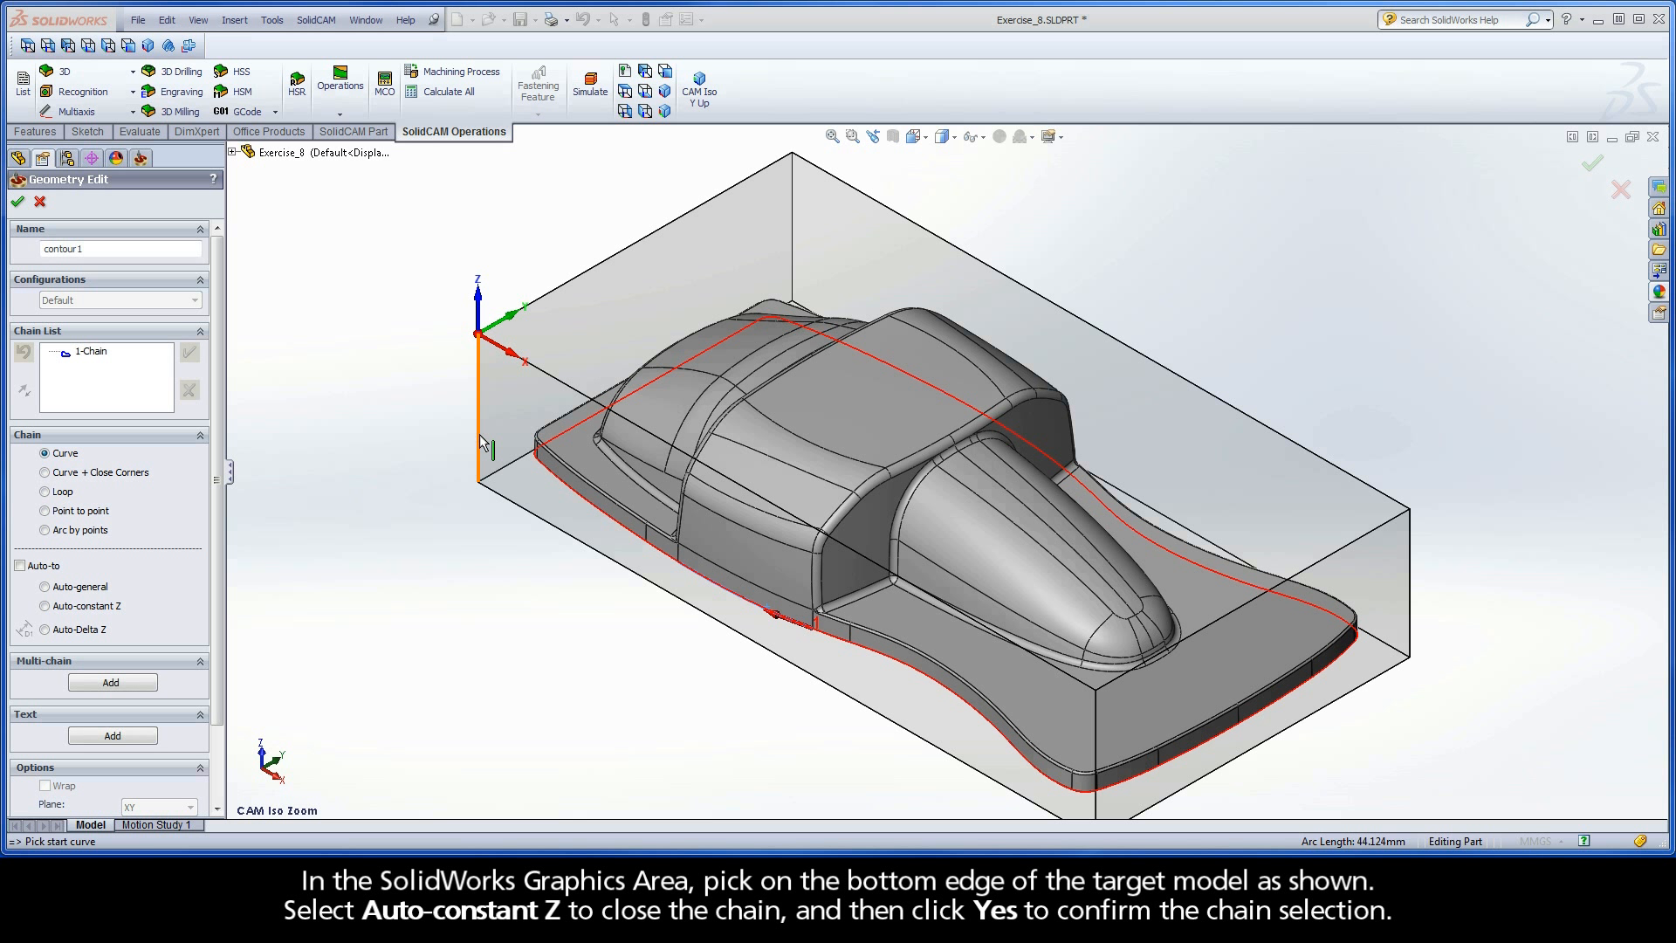
{"action": "left_click", "coordinate": [21, 203]}
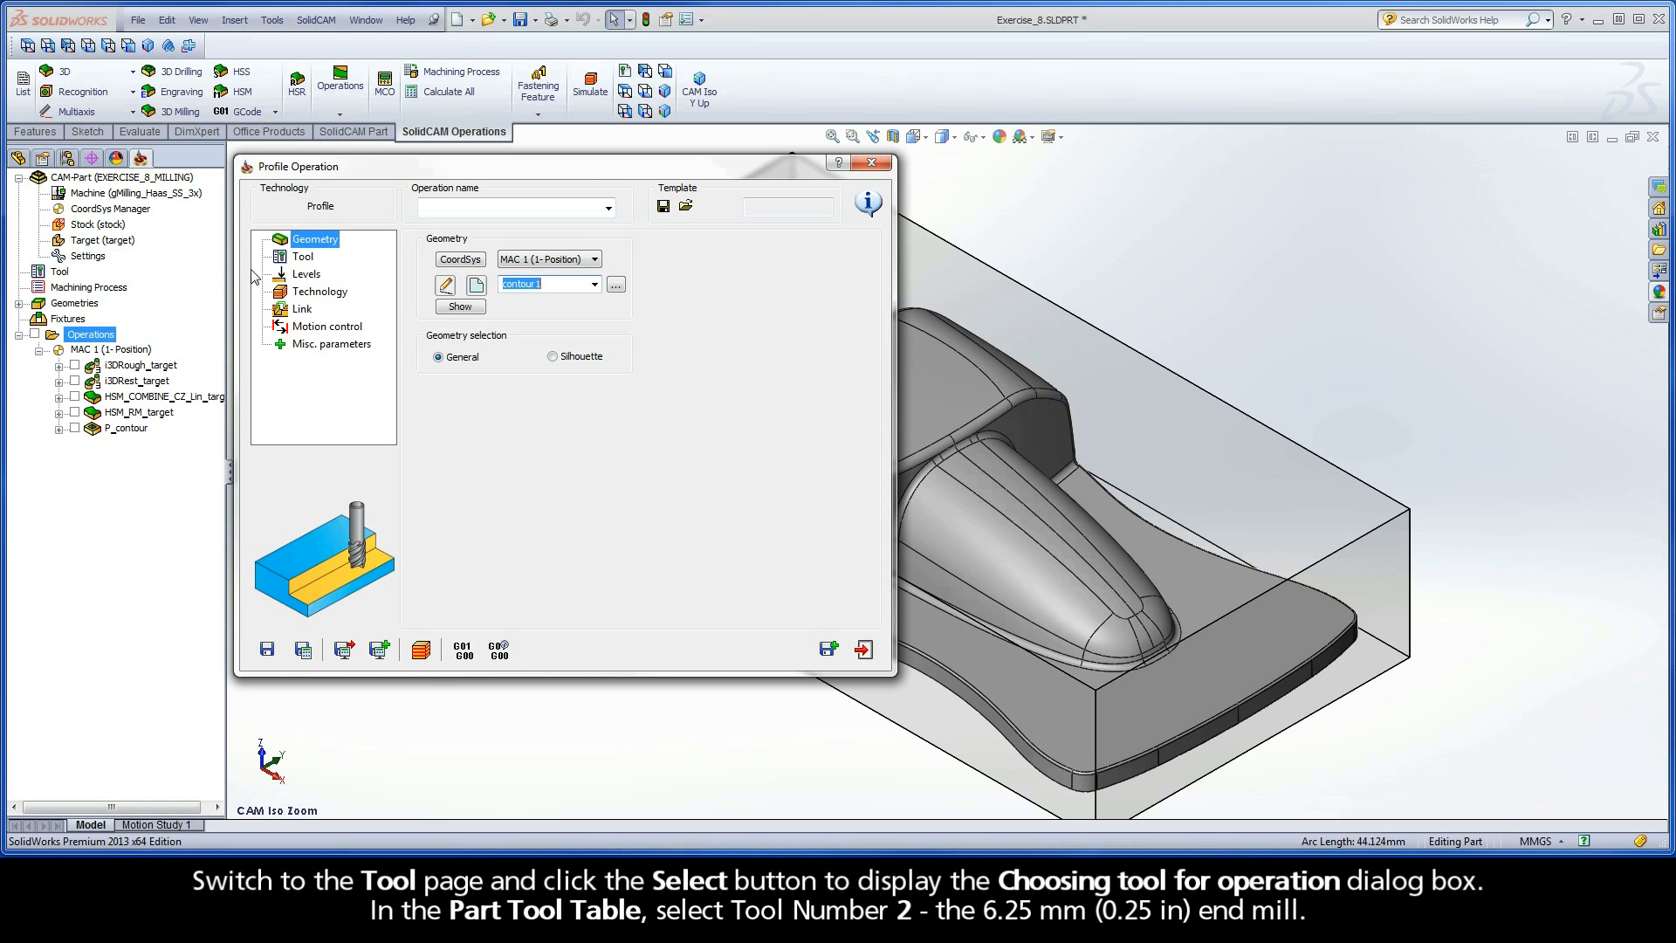
Assign tool number 2, the 6.25 mm end mill, from the part tool table to the profile operation
{"action": "left_click", "coordinate": [302, 259]}
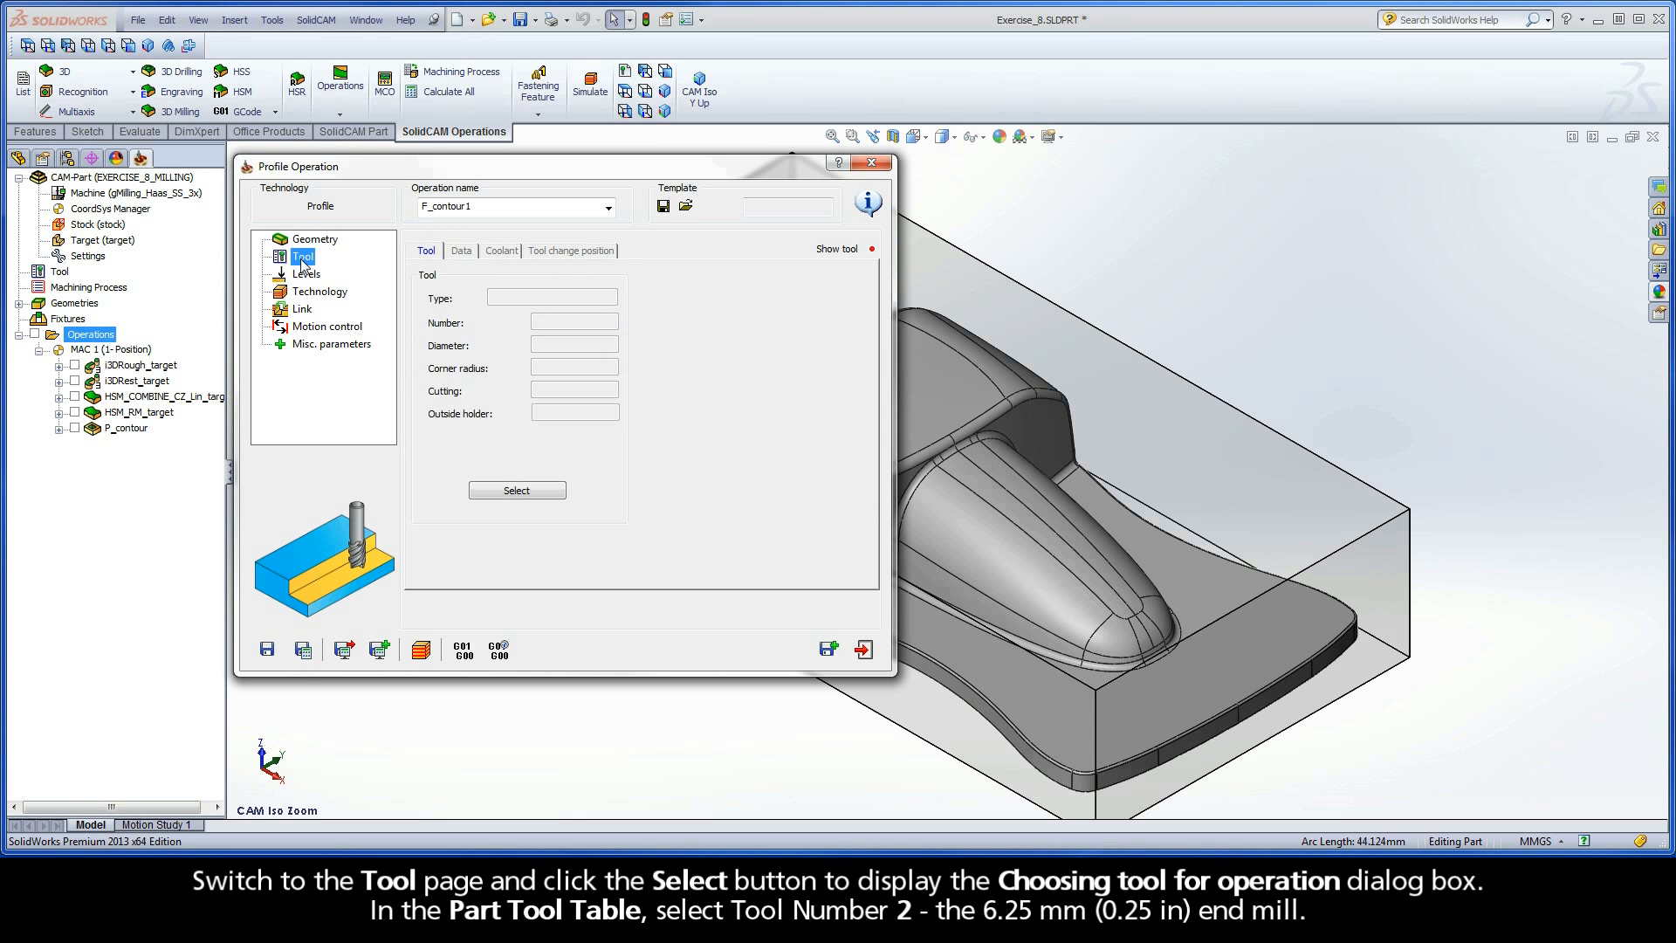
{"action": "left_click", "coordinate": [516, 491]}
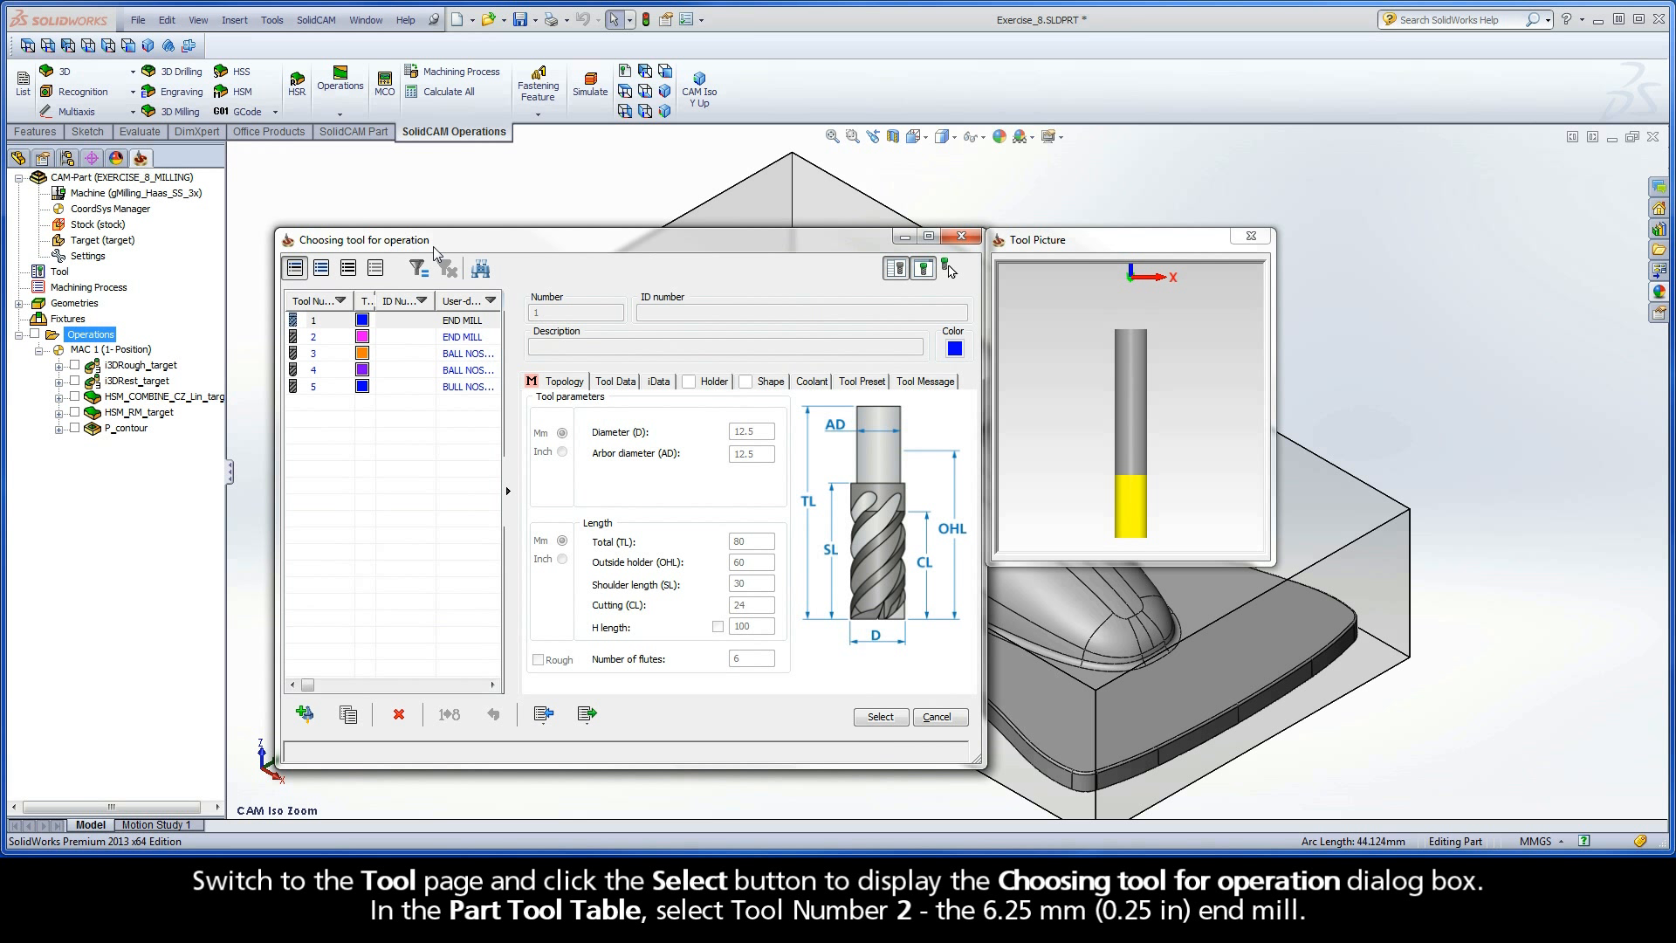
{"action": "left_click", "coordinate": [325, 337]}
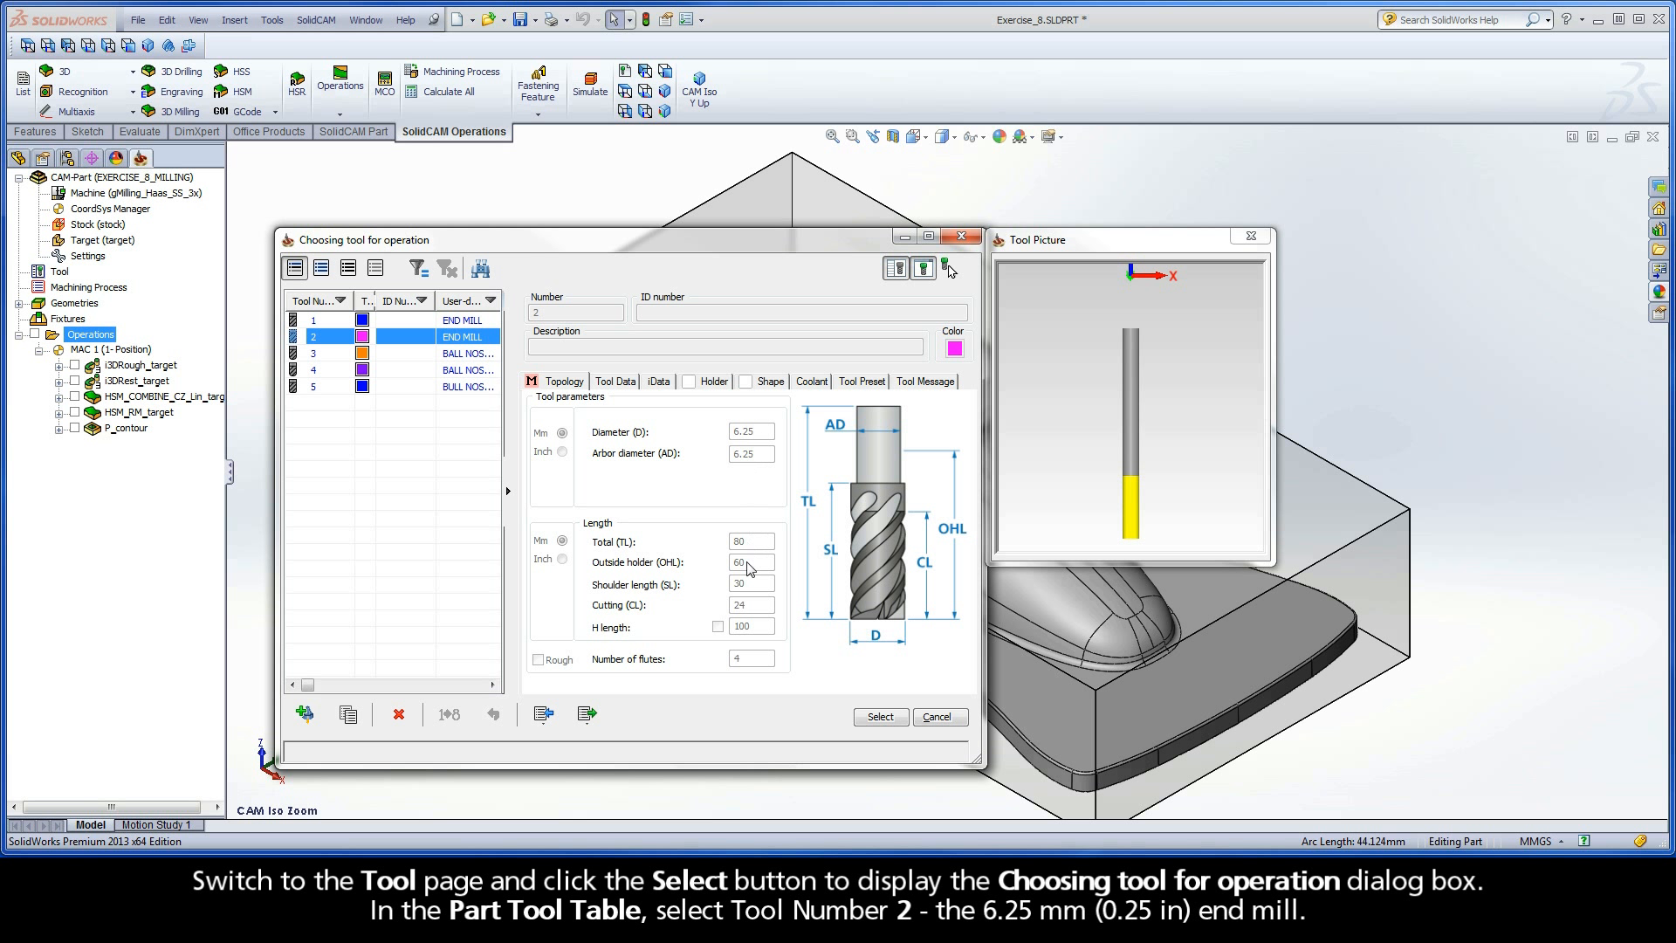
{"action": "left_click", "coordinate": [881, 717]}
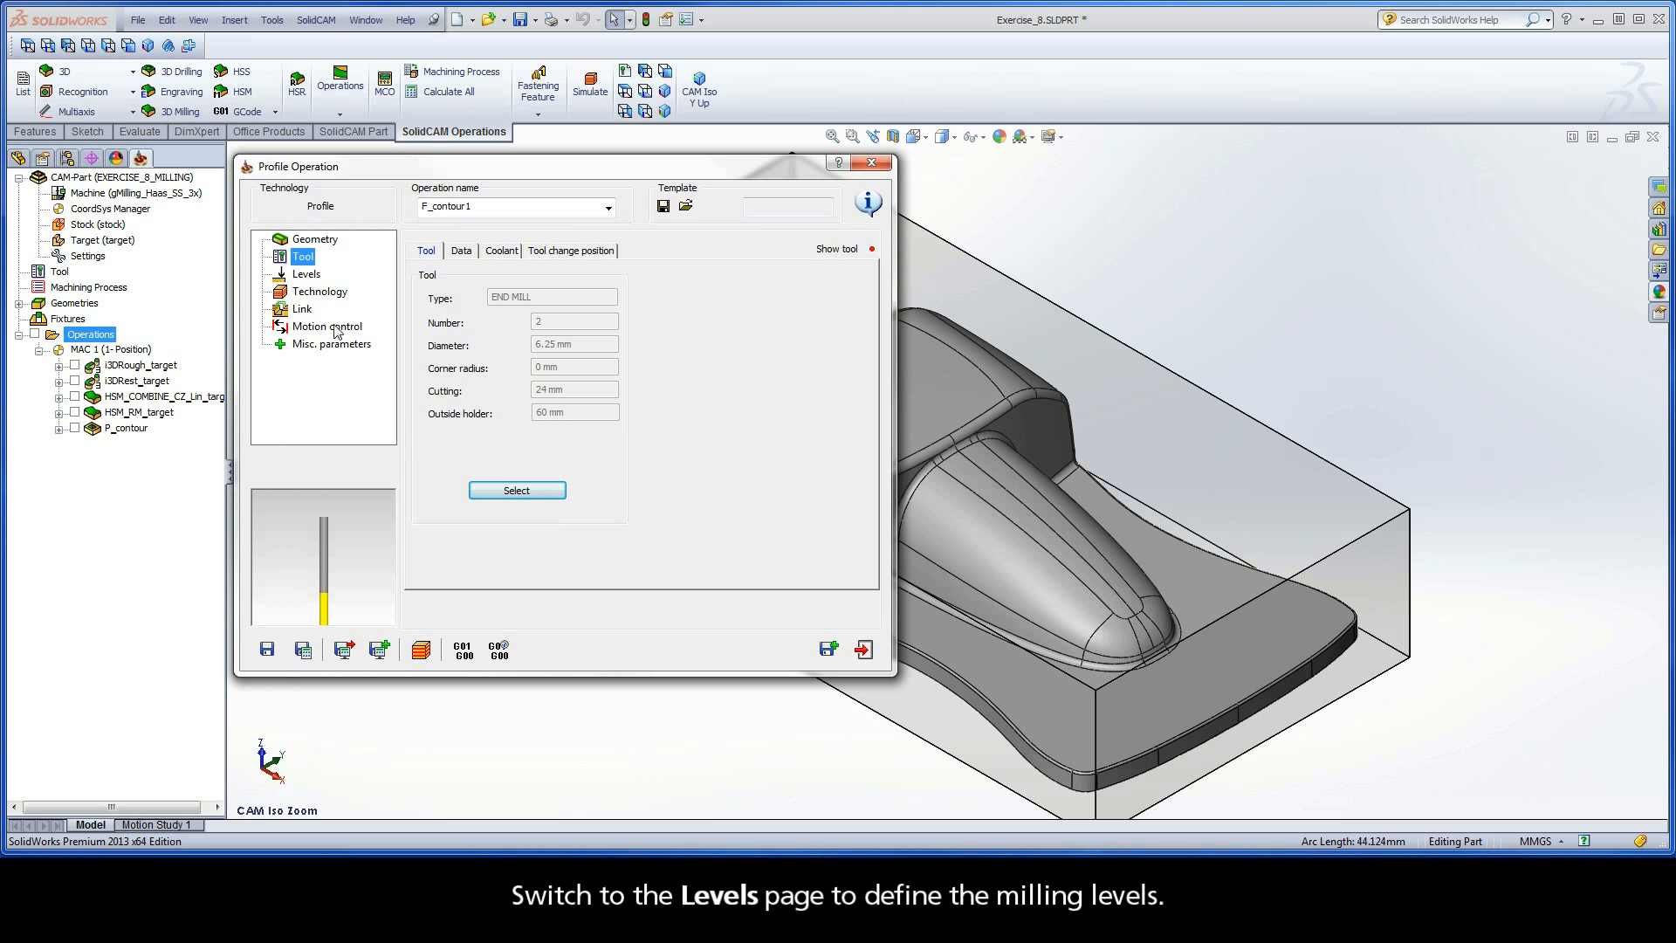
Define the milling levels, taking the upper level from the stock's top face and the profile depth from the target model's bottom edge
{"action": "left_click", "coordinate": [308, 276]}
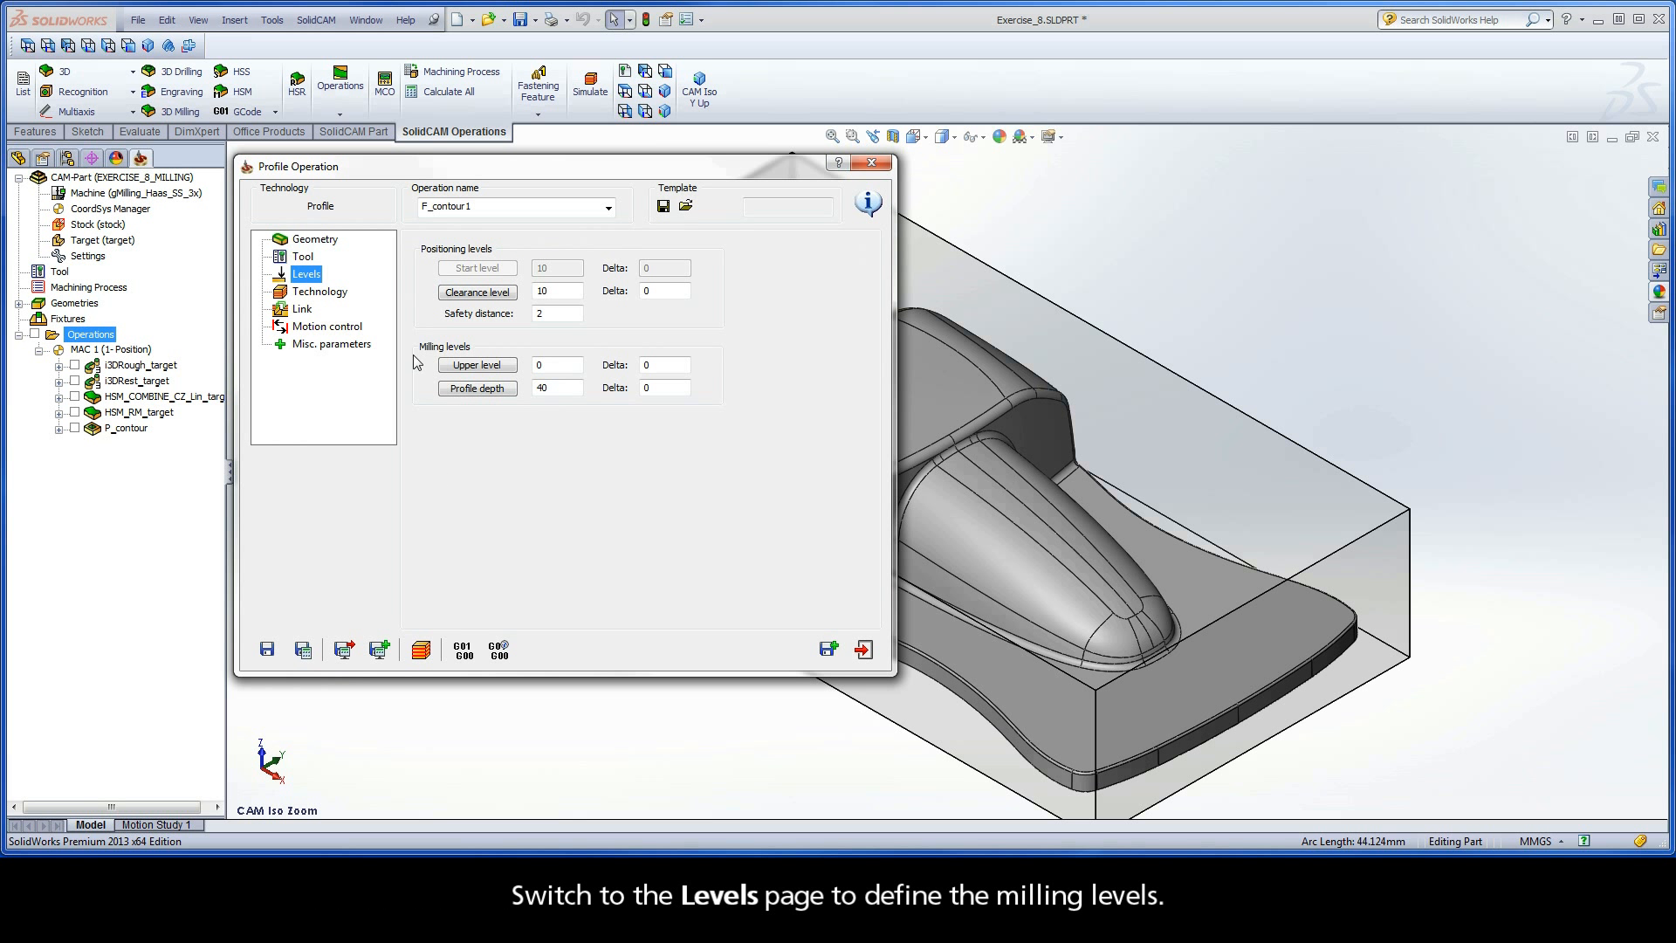
{"action": "left_click", "coordinate": [479, 365]}
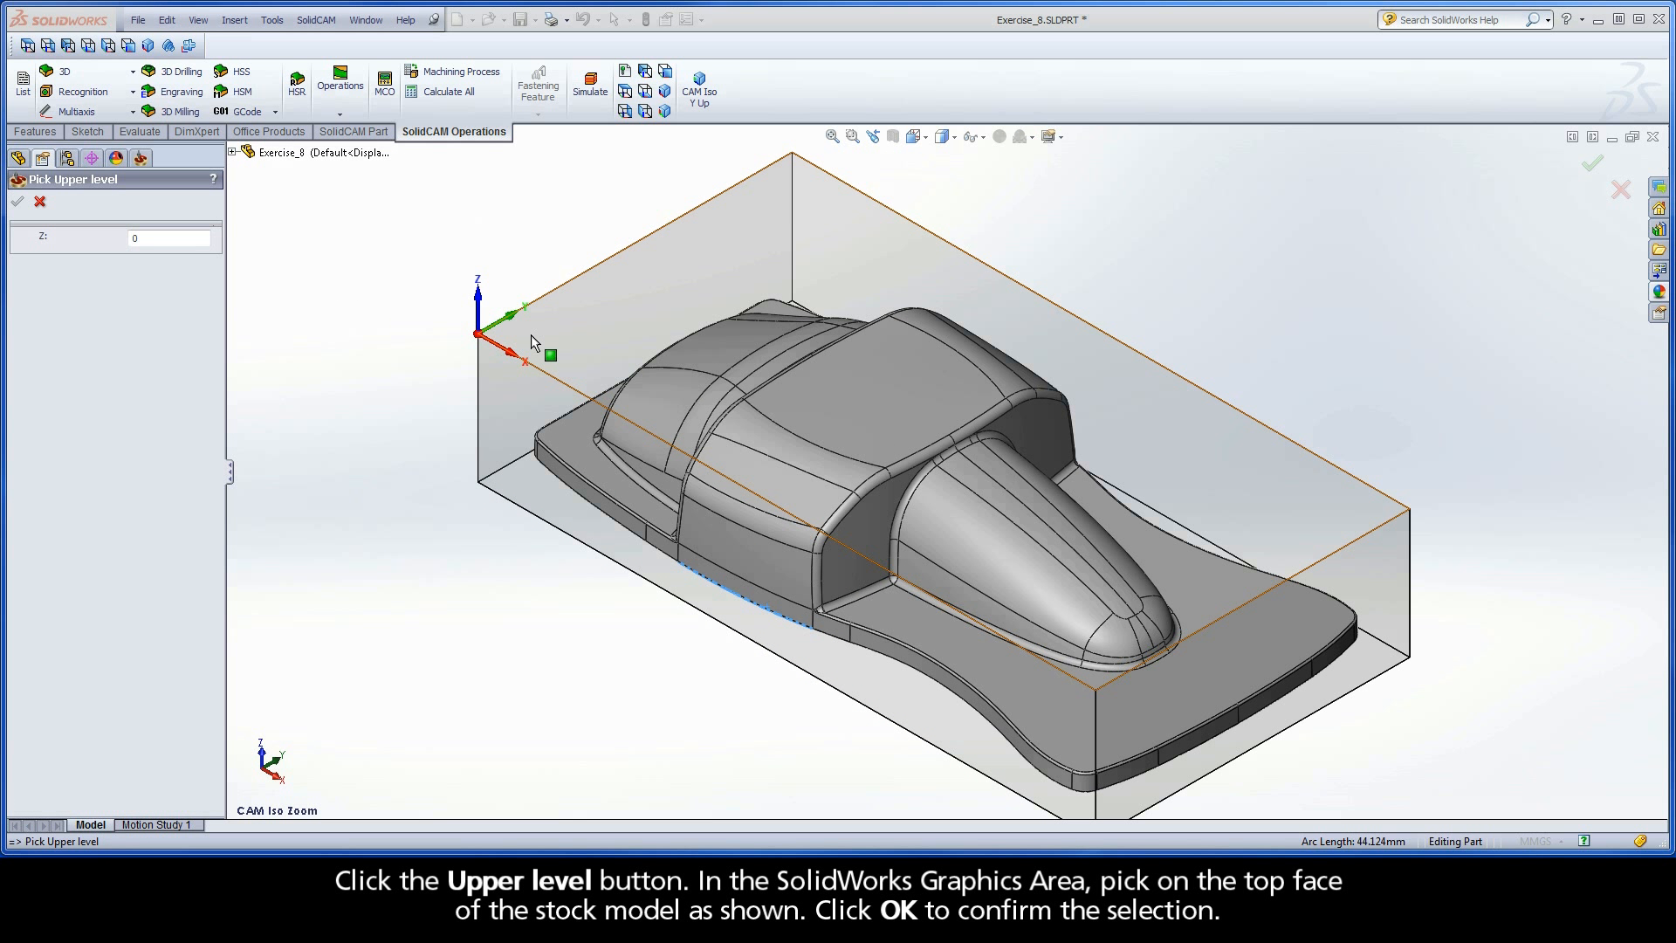
{"action": "left_click", "coordinate": [532, 336]}
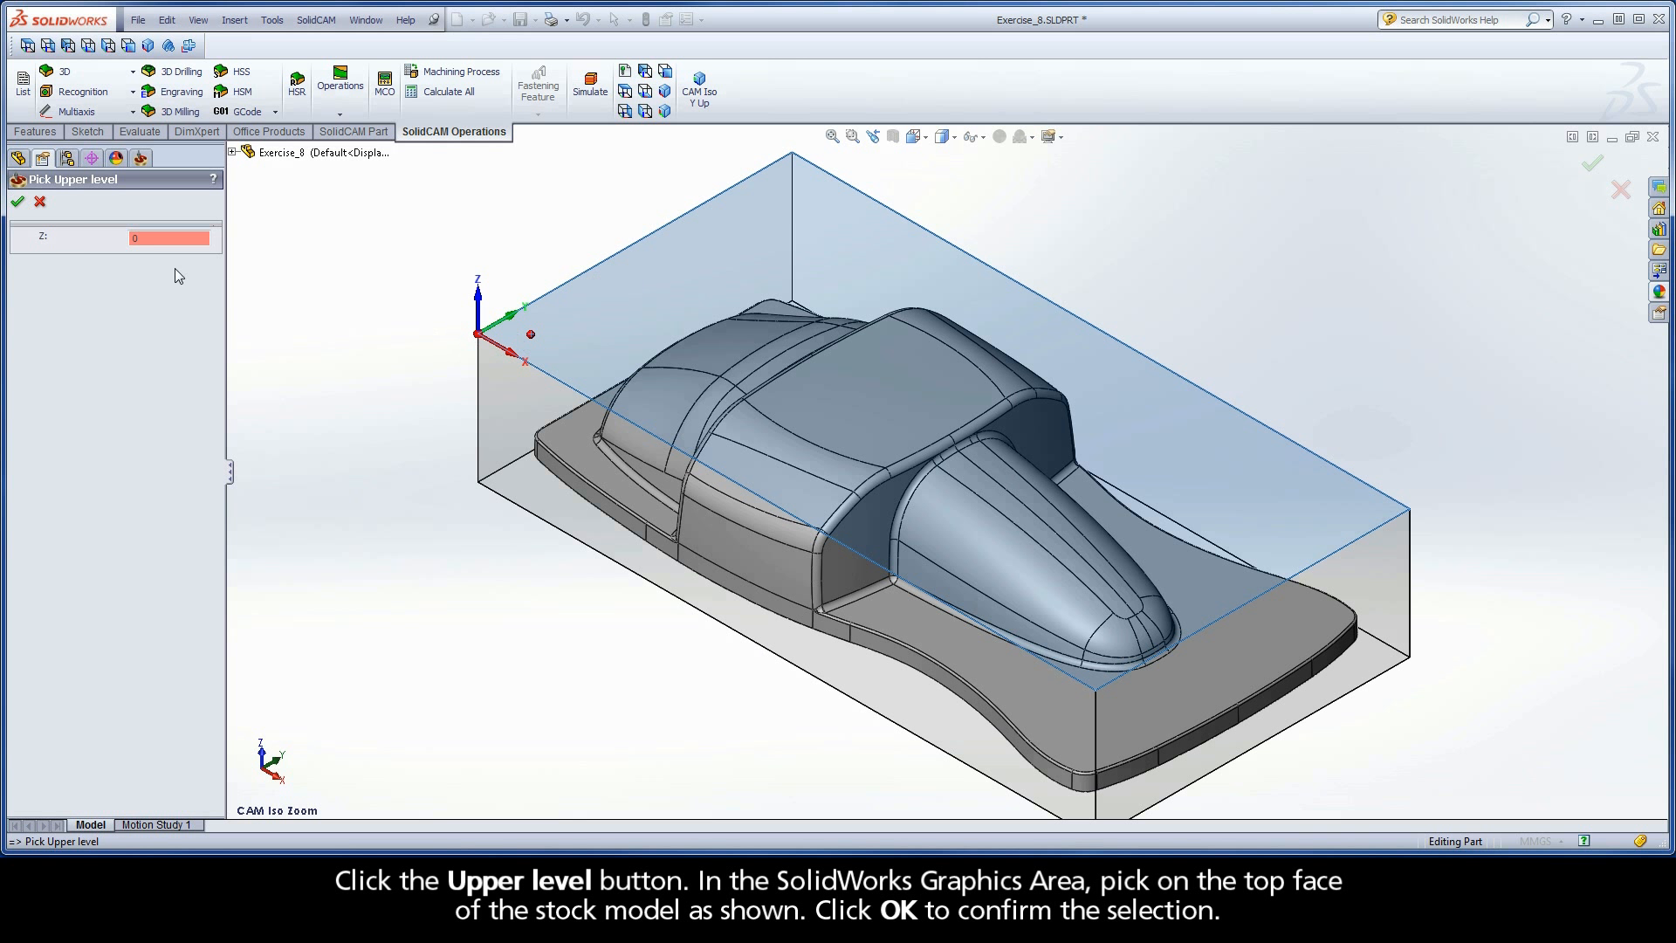
{"action": "left_click", "coordinate": [16, 205]}
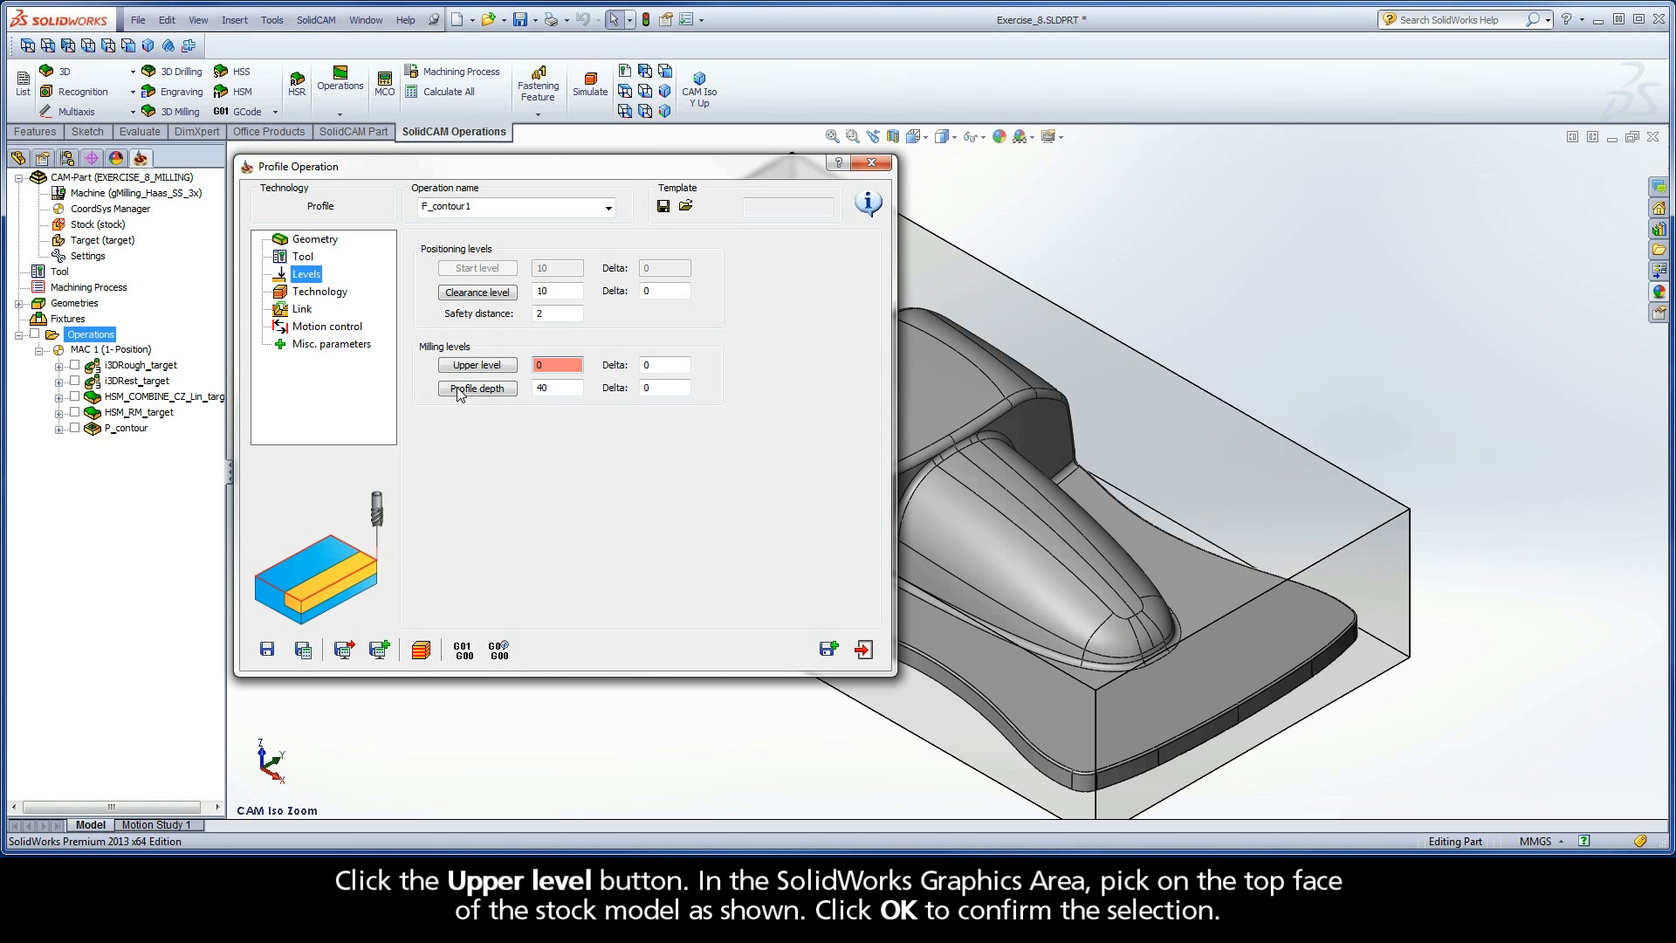
{"action": "left_click", "coordinate": [480, 389]}
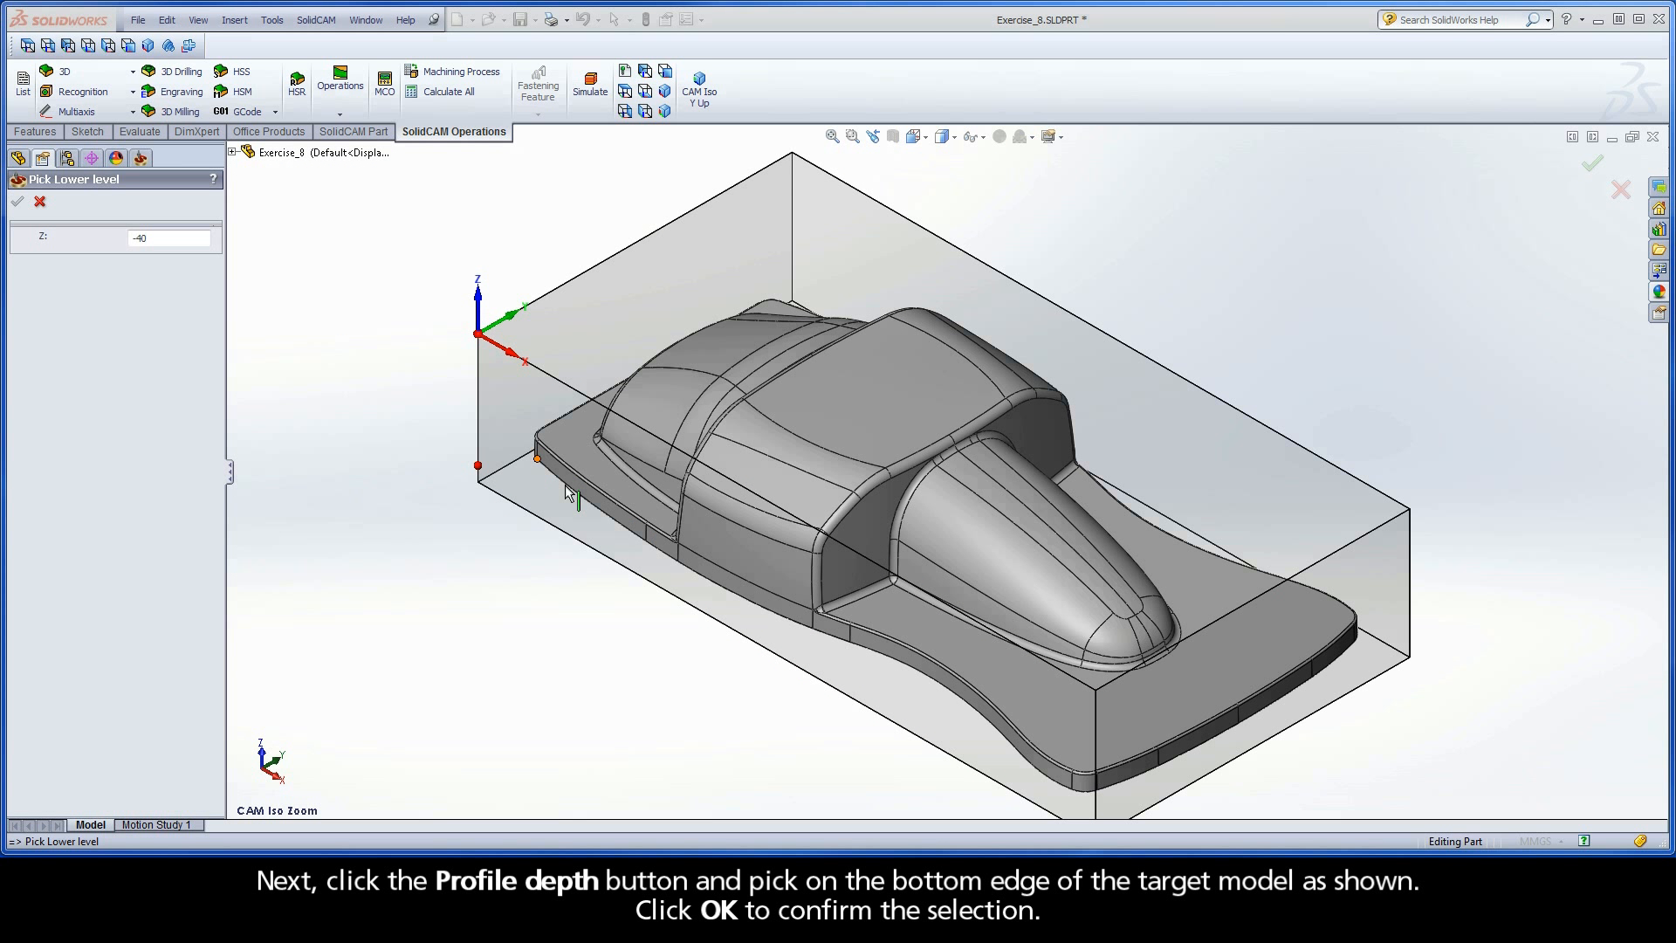
{"action": "left_click", "coordinate": [678, 564]}
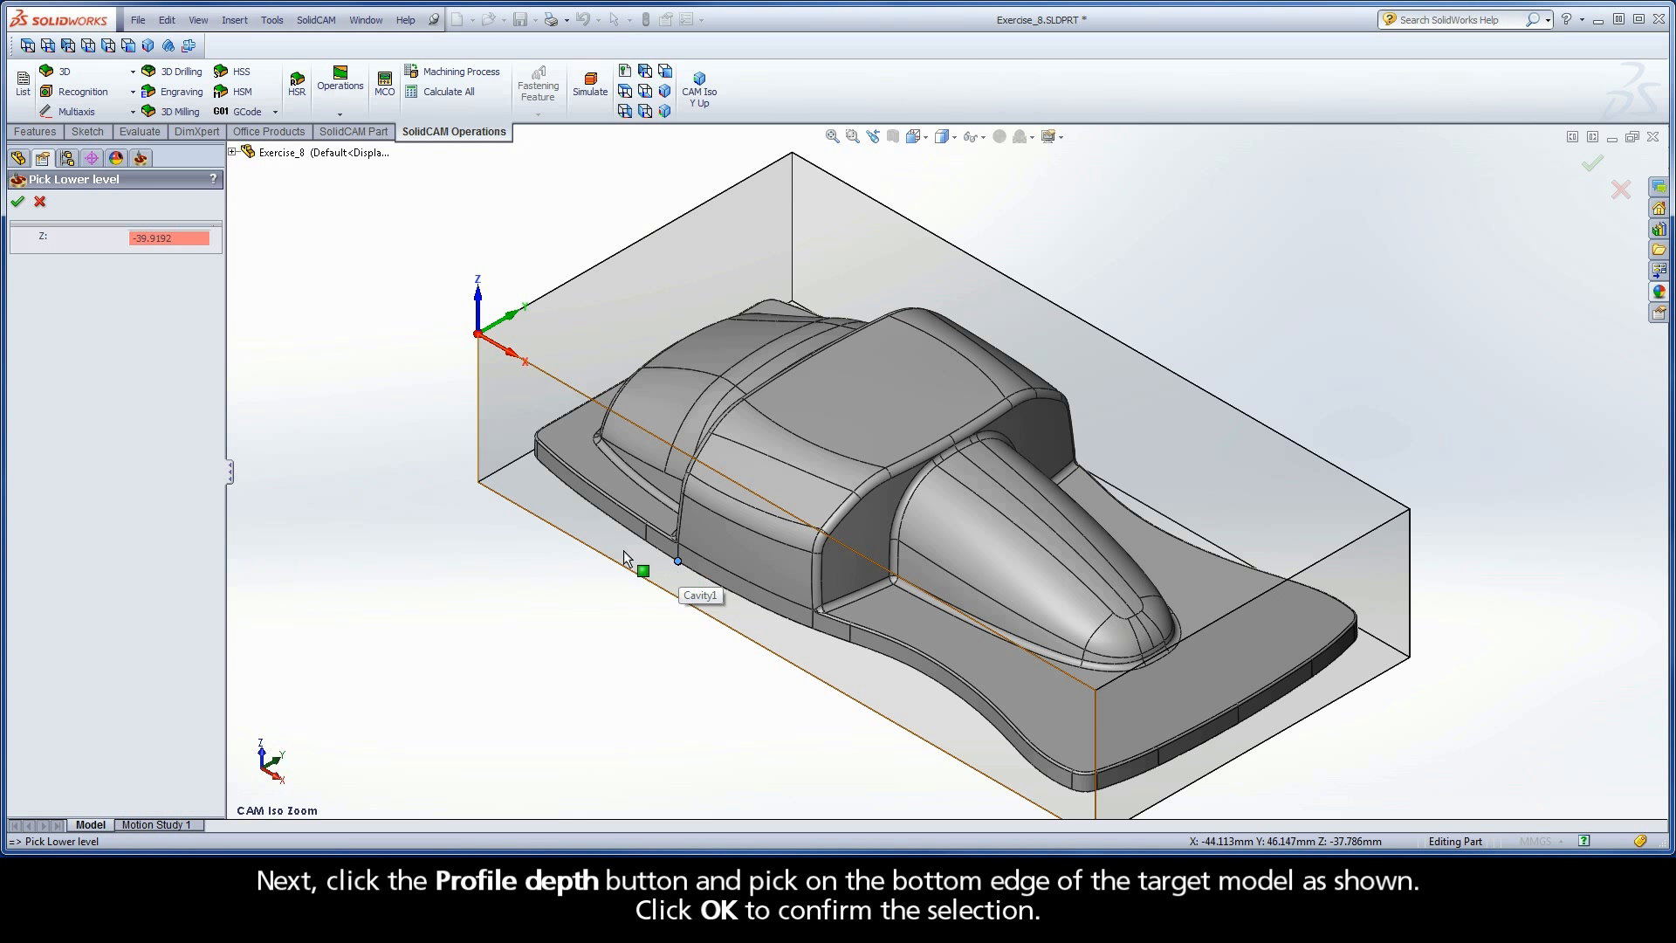
{"action": "left_click", "coordinate": [17, 203]}
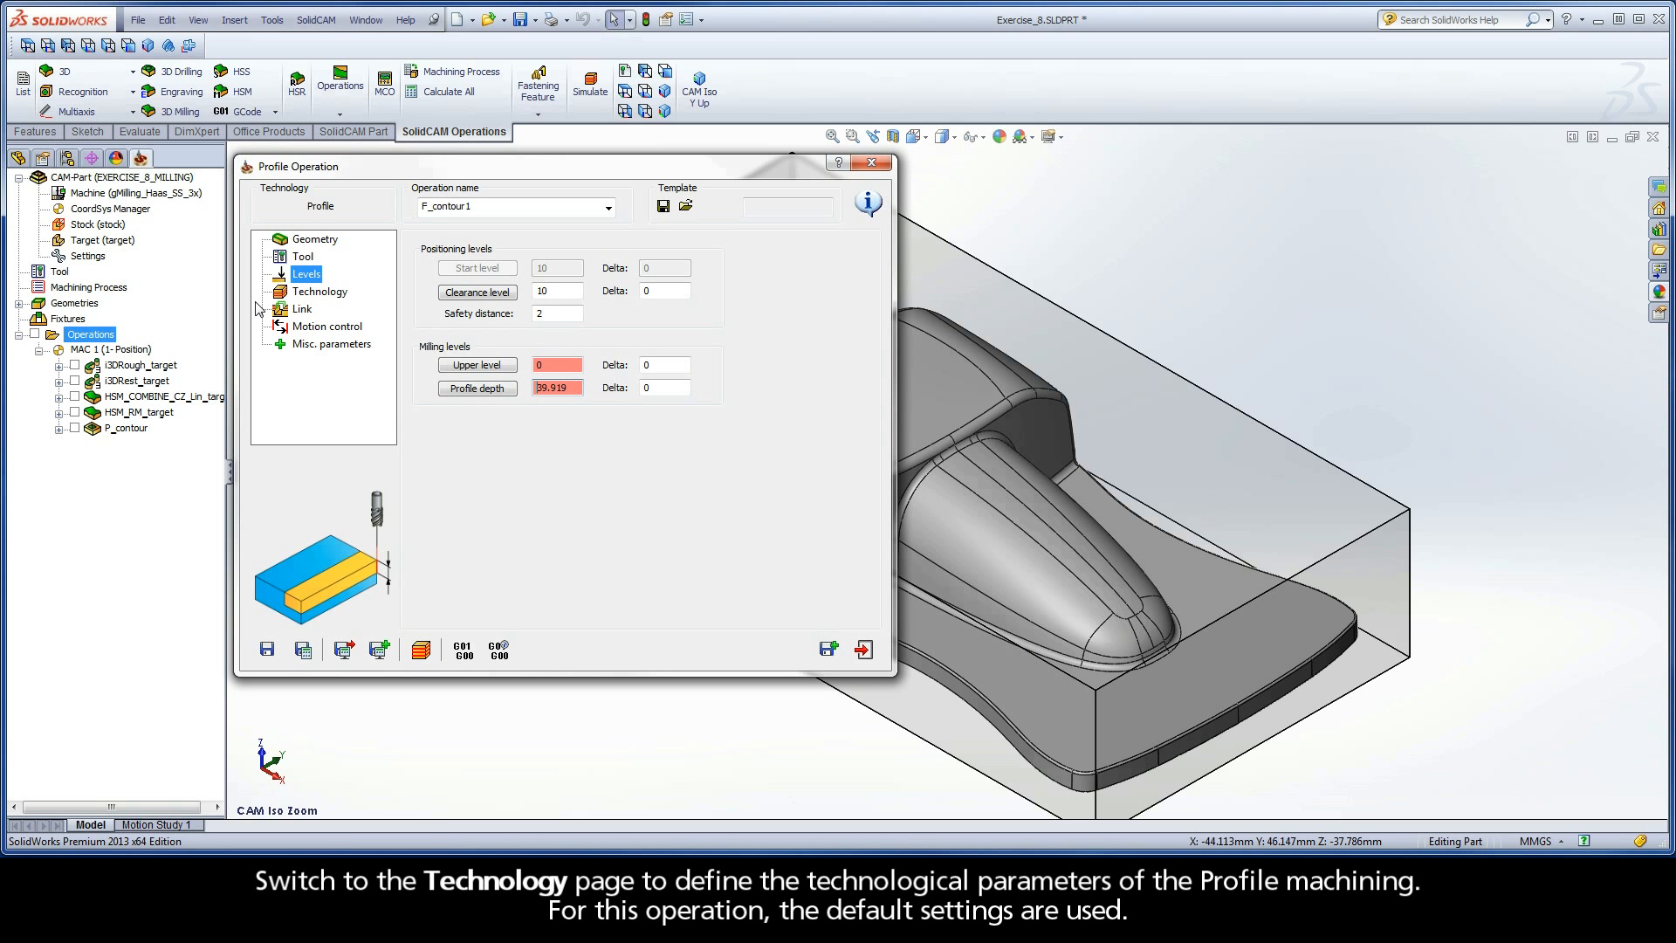
Review the profile operation's technology parameters, including the number of finish passes
{"action": "left_click", "coordinate": [317, 295]}
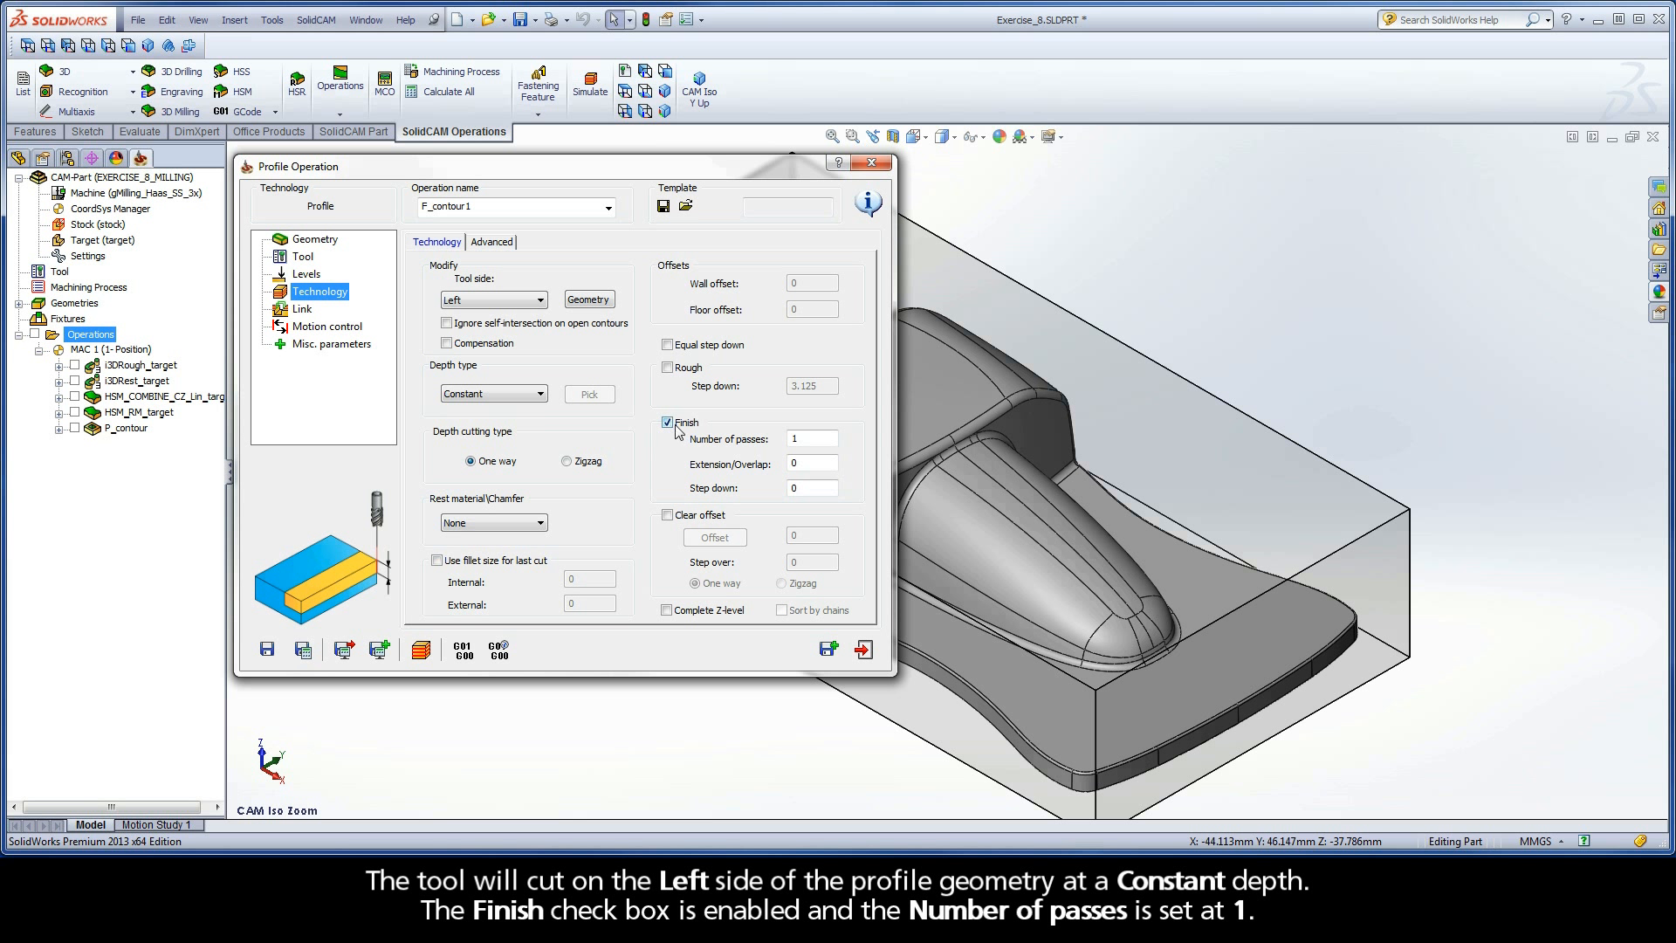
{"action": "double_click", "coordinate": [794, 438]}
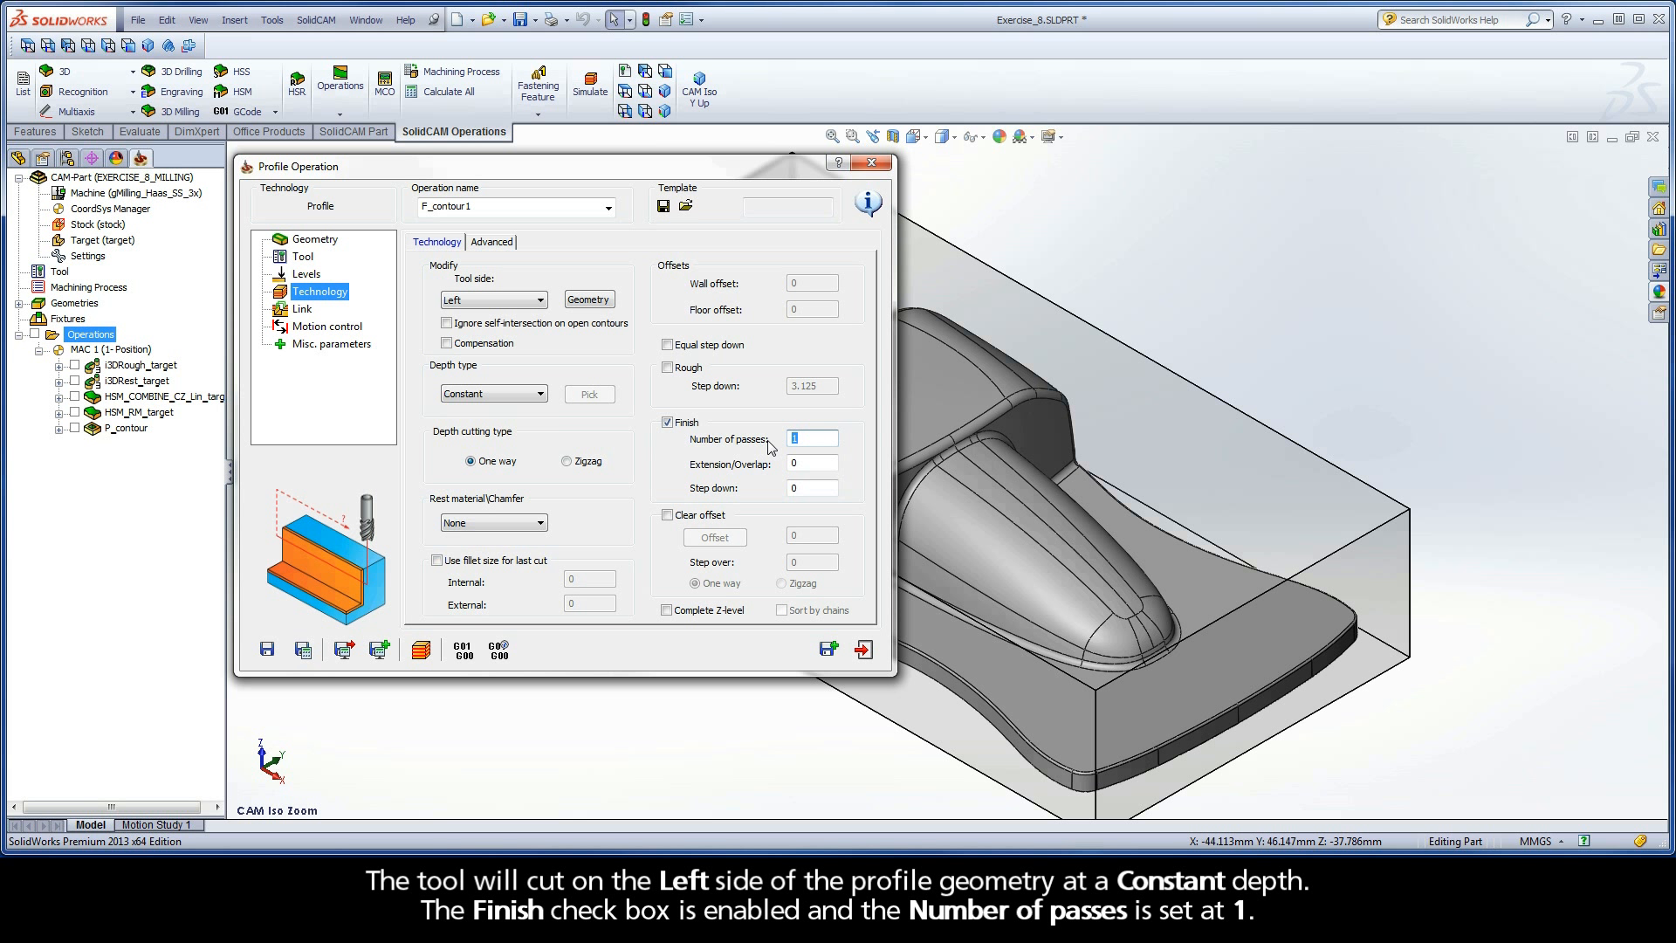
Set the lead-in to Arc with a 3 mm radius and make the lead-out the same as the lead-in
{"action": "left_click", "coordinate": [304, 310]}
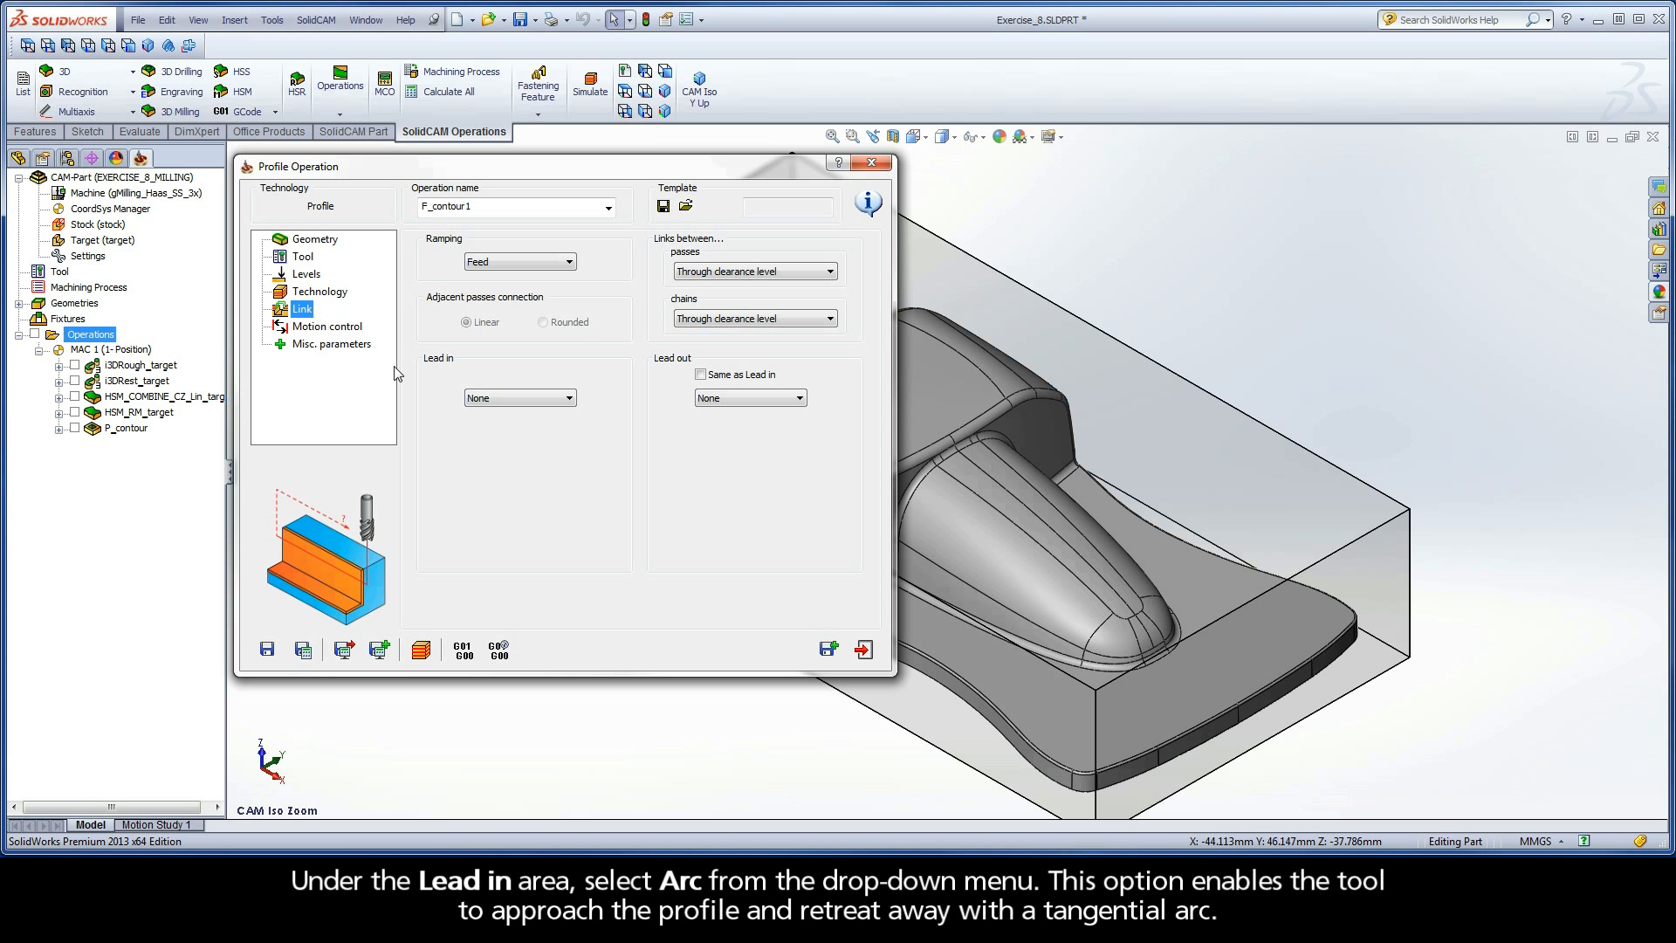
{"action": "left_click", "coordinate": [508, 397]}
{"action": "left_click", "coordinate": [482, 437]}
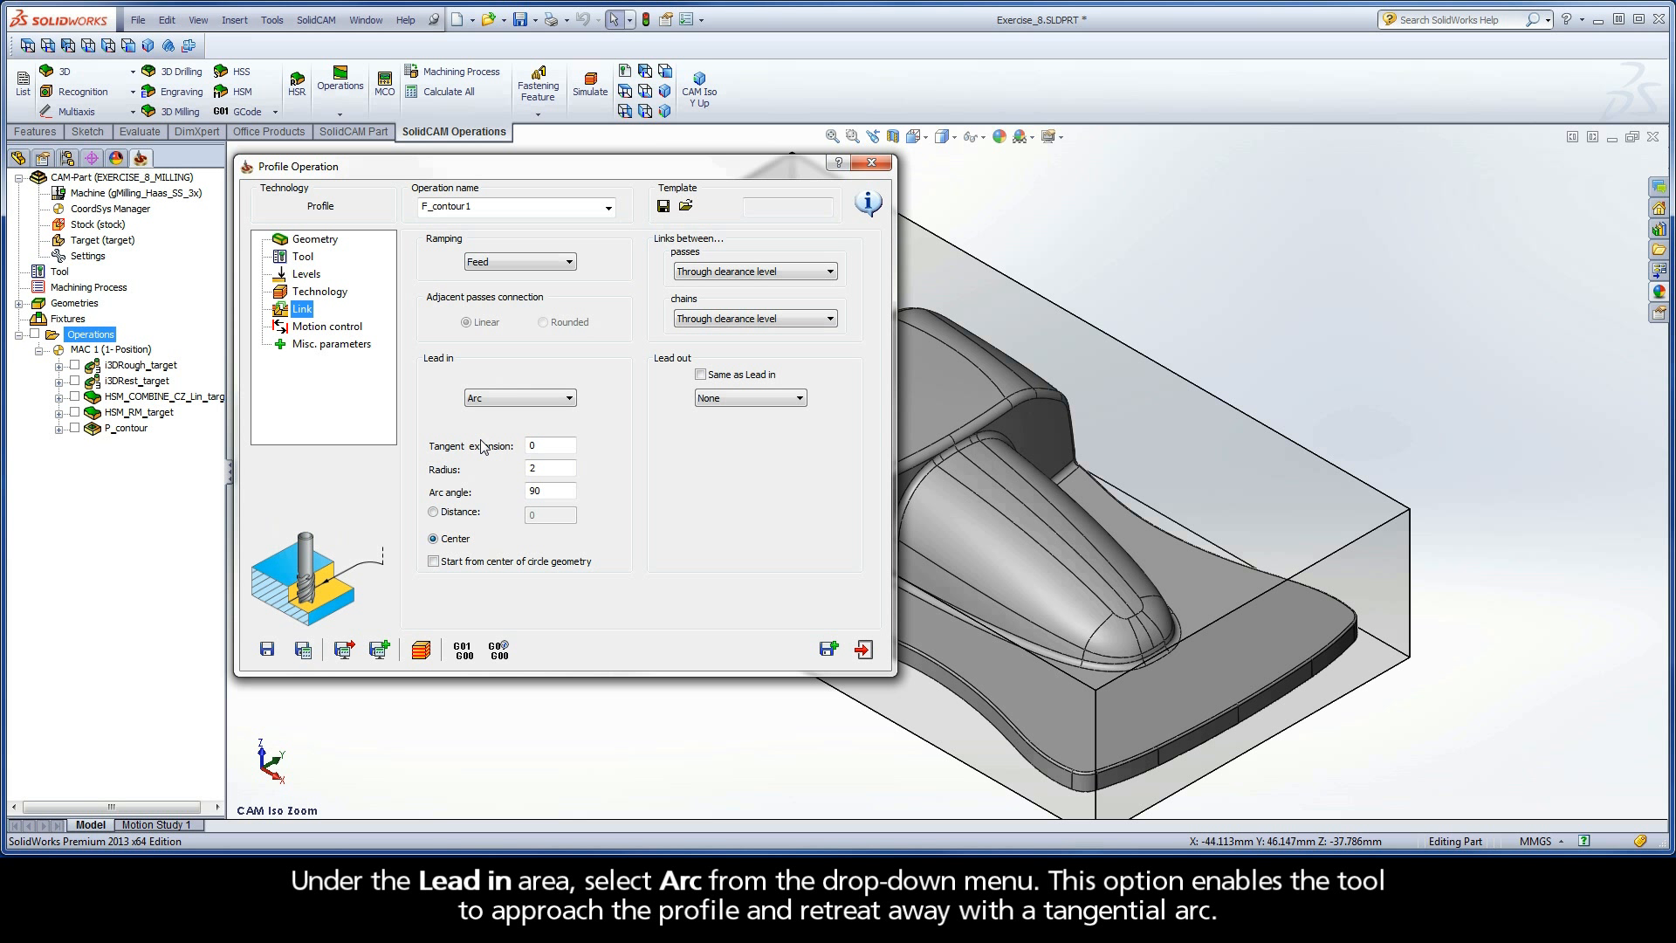
{"action": "double_click", "coordinate": [531, 471]}
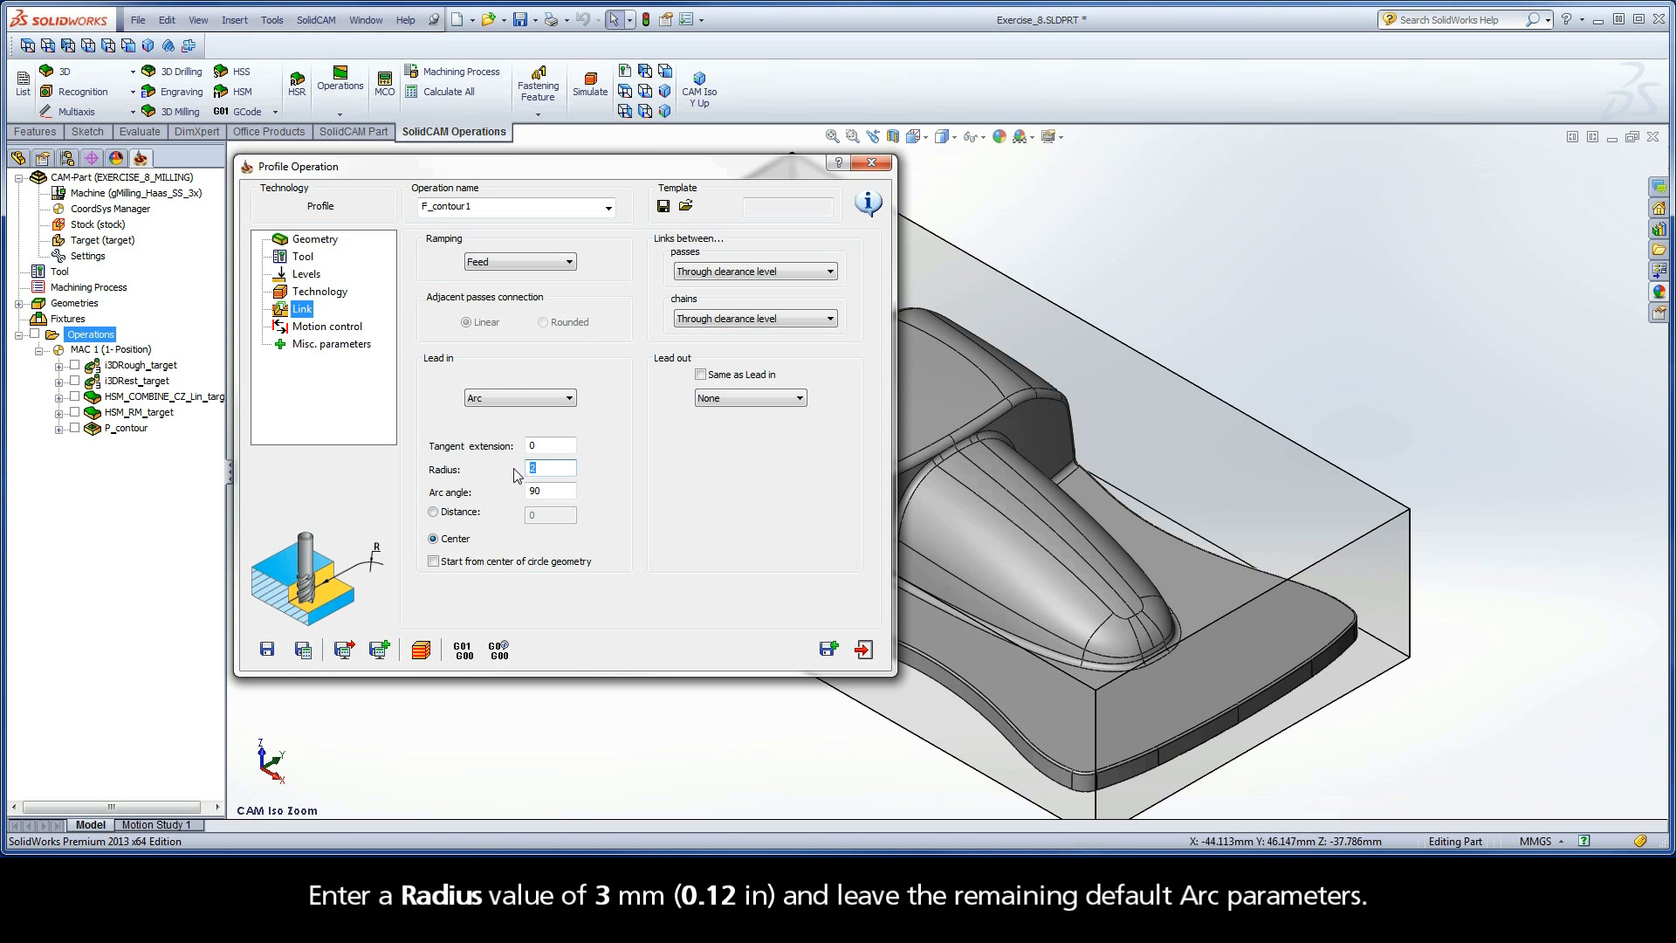
{"action": "type", "text": "3"}
{"action": "left_click", "coordinate": [700, 376]}
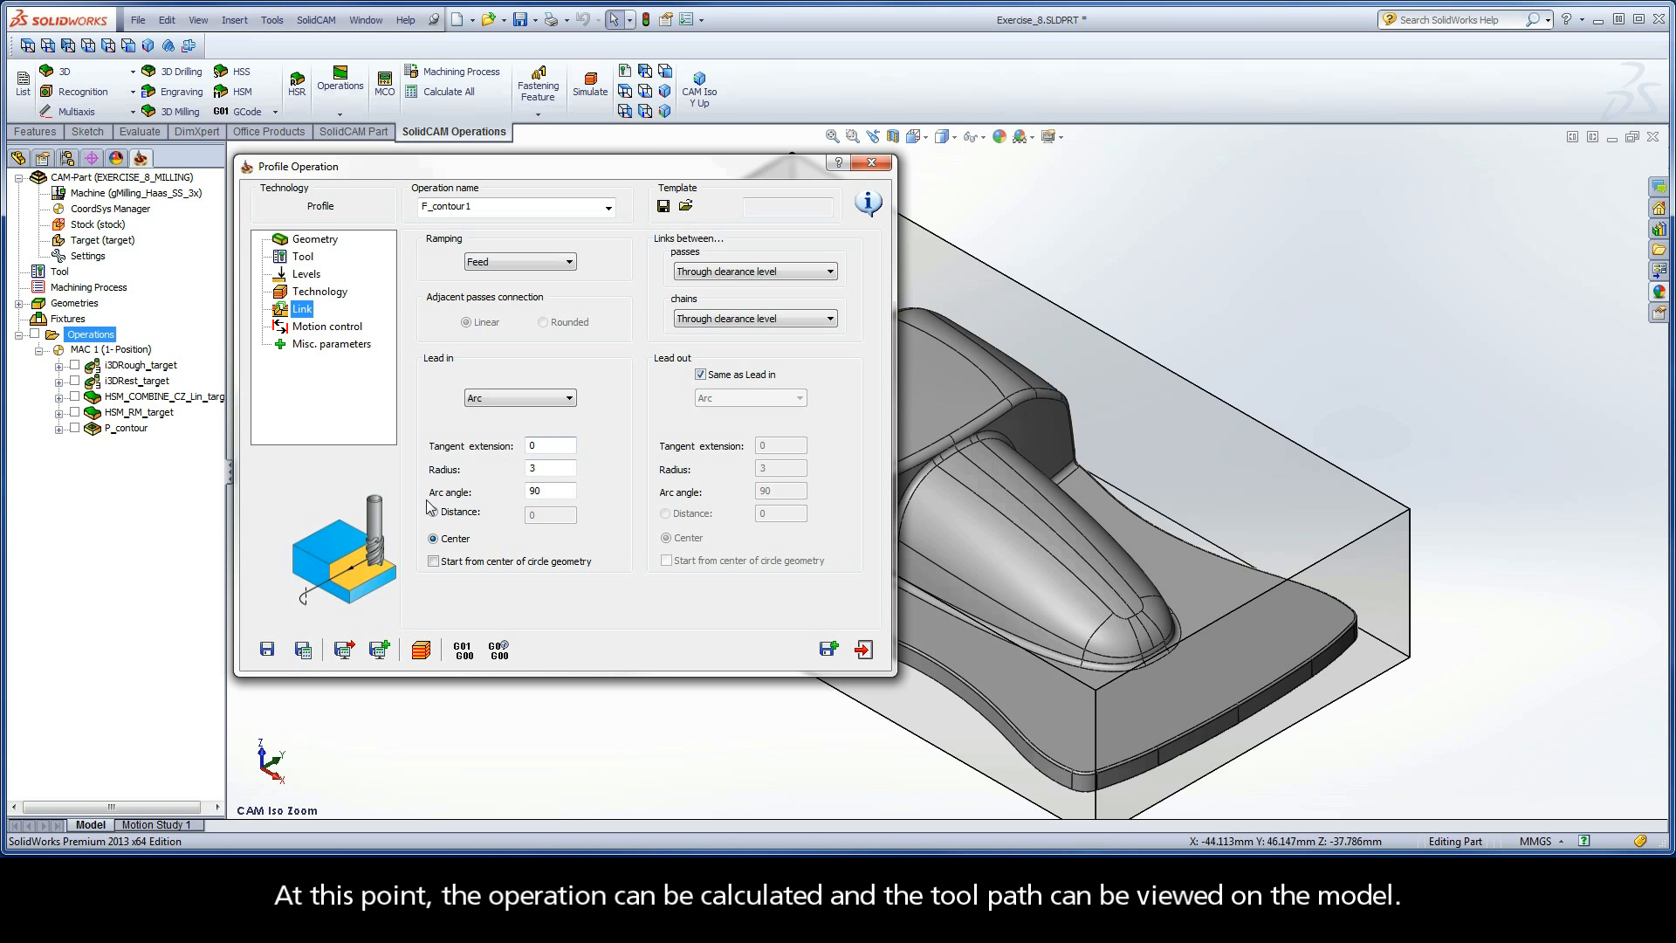
Save and calculate the profile operation, and play its SolidVerify simulation at the slowest speed
{"action": "left_click", "coordinate": [303, 652]}
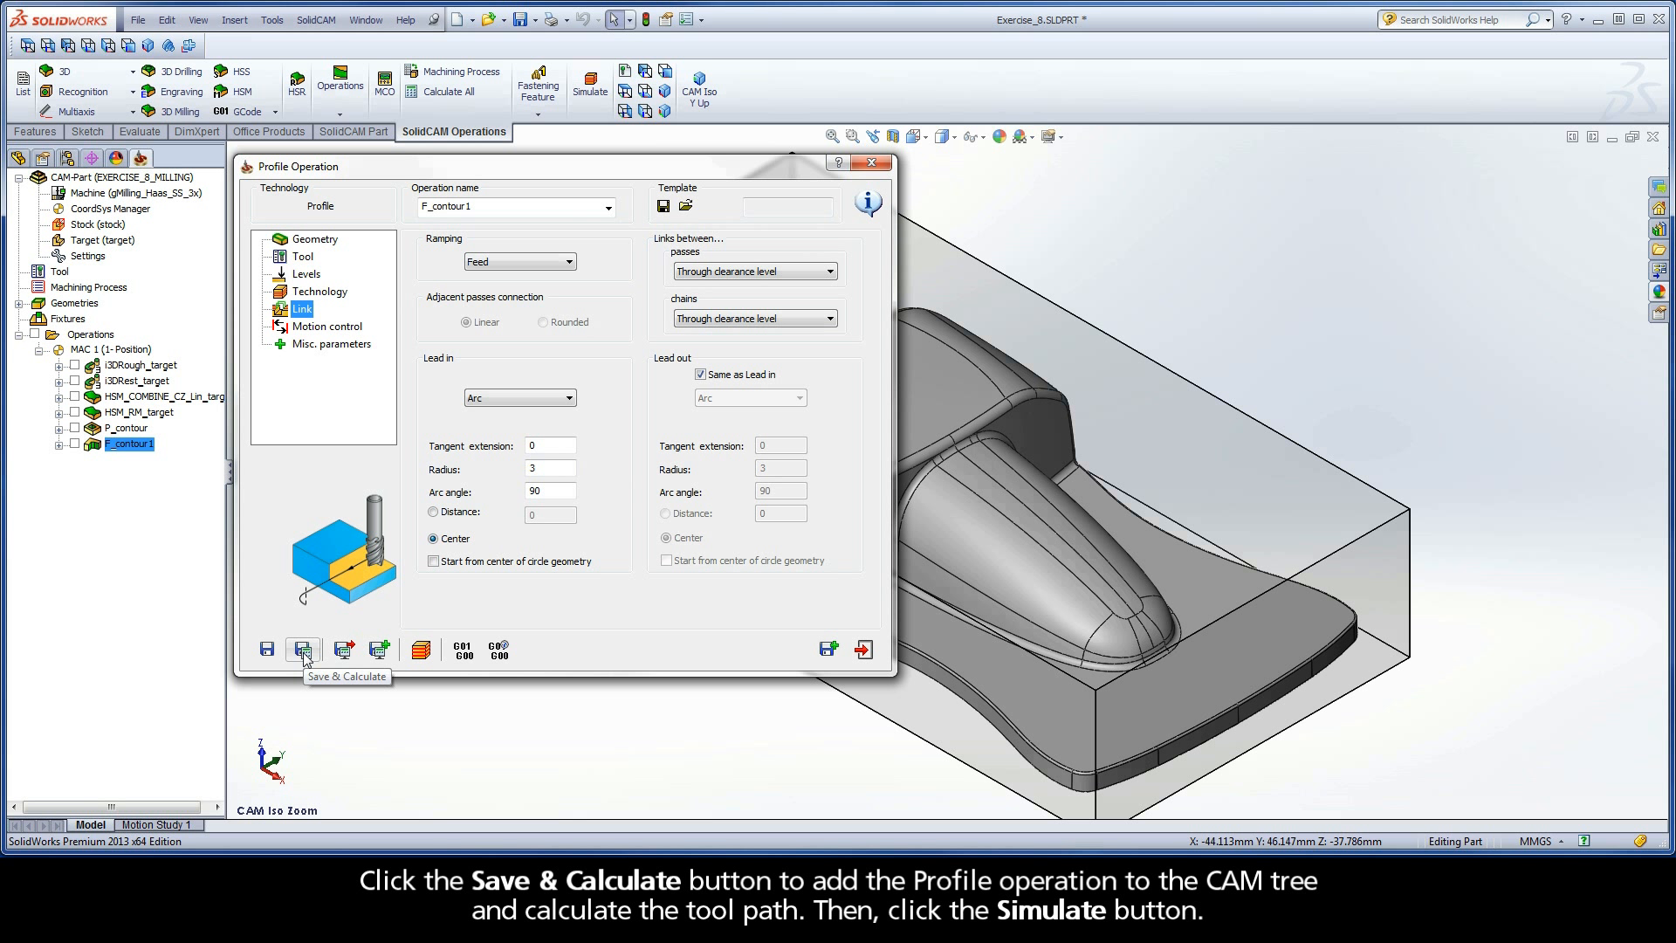
{"action": "left_click", "coordinate": [421, 648]}
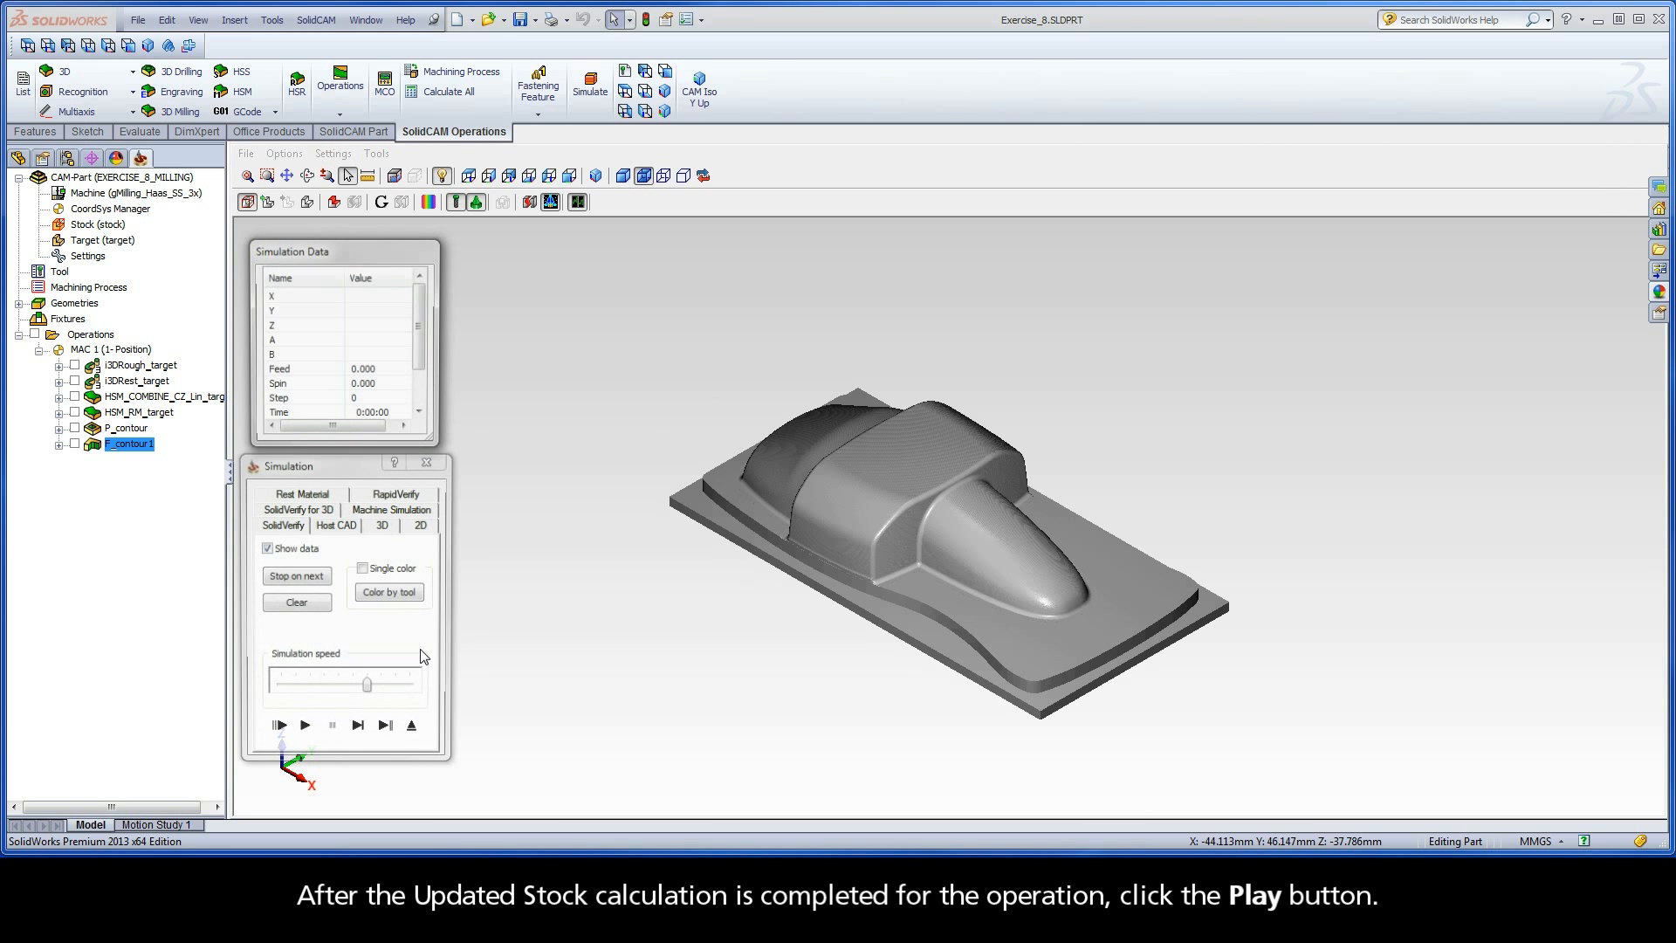
{"action": "scroll", "coordinate": [480, 533], "scroll_direction": "up", "scroll_amount": 4}
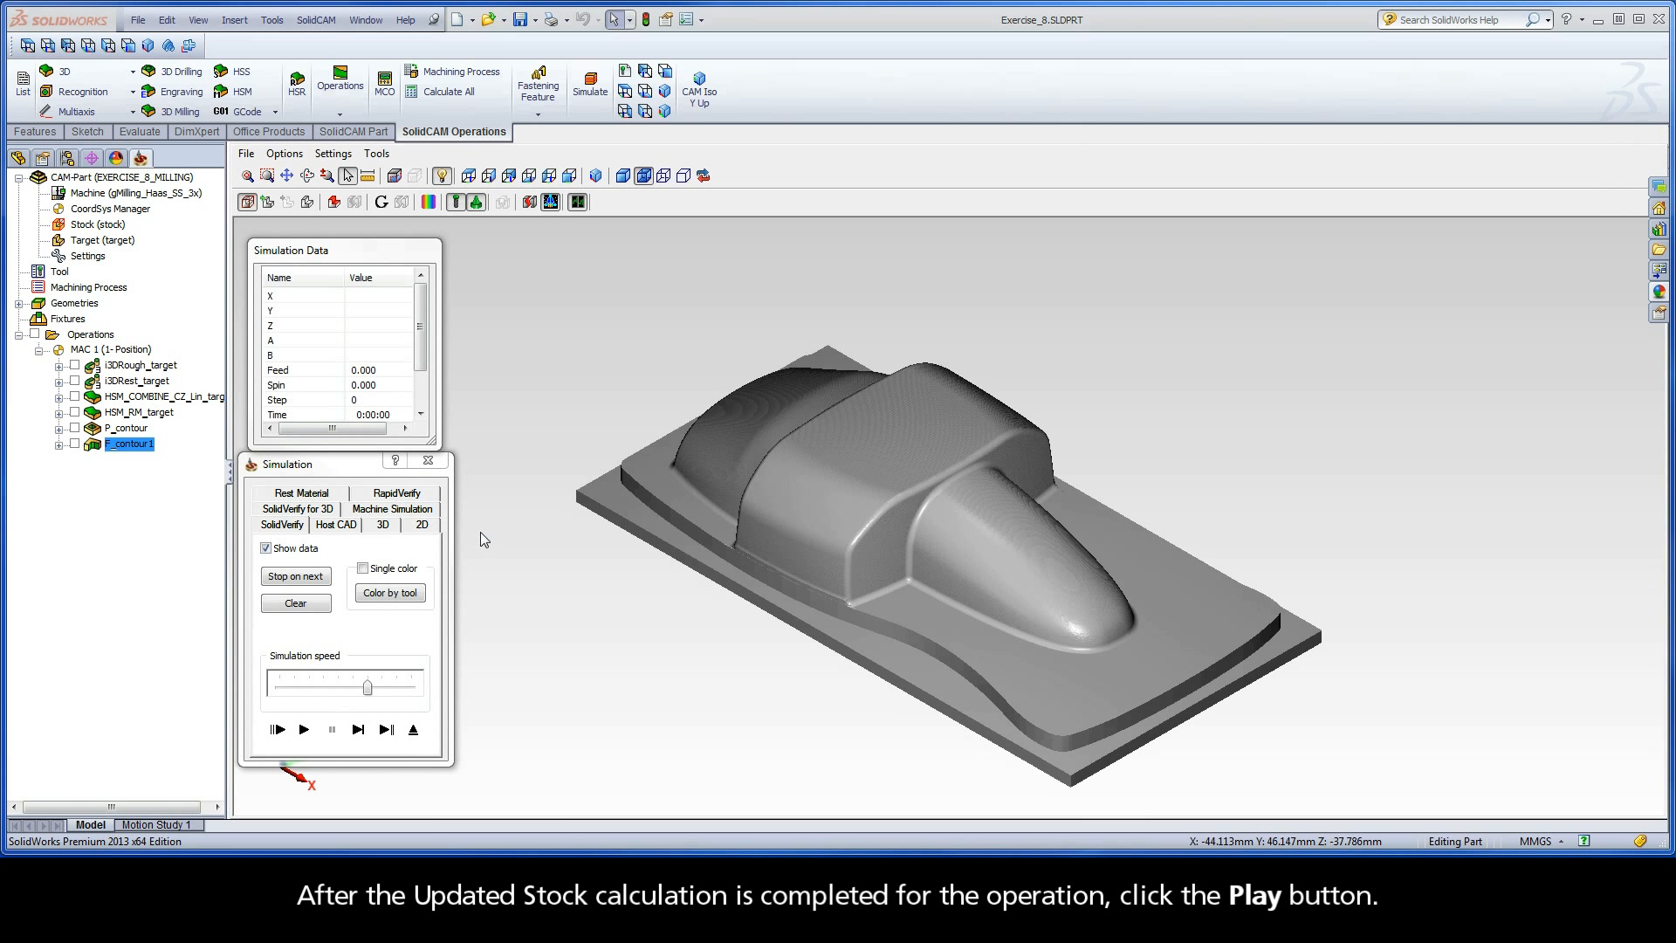
{"action": "left_click_drag", "start_coordinate": [368, 688], "coordinate": [280, 688]}
{"action": "left_click", "coordinate": [304, 730]}
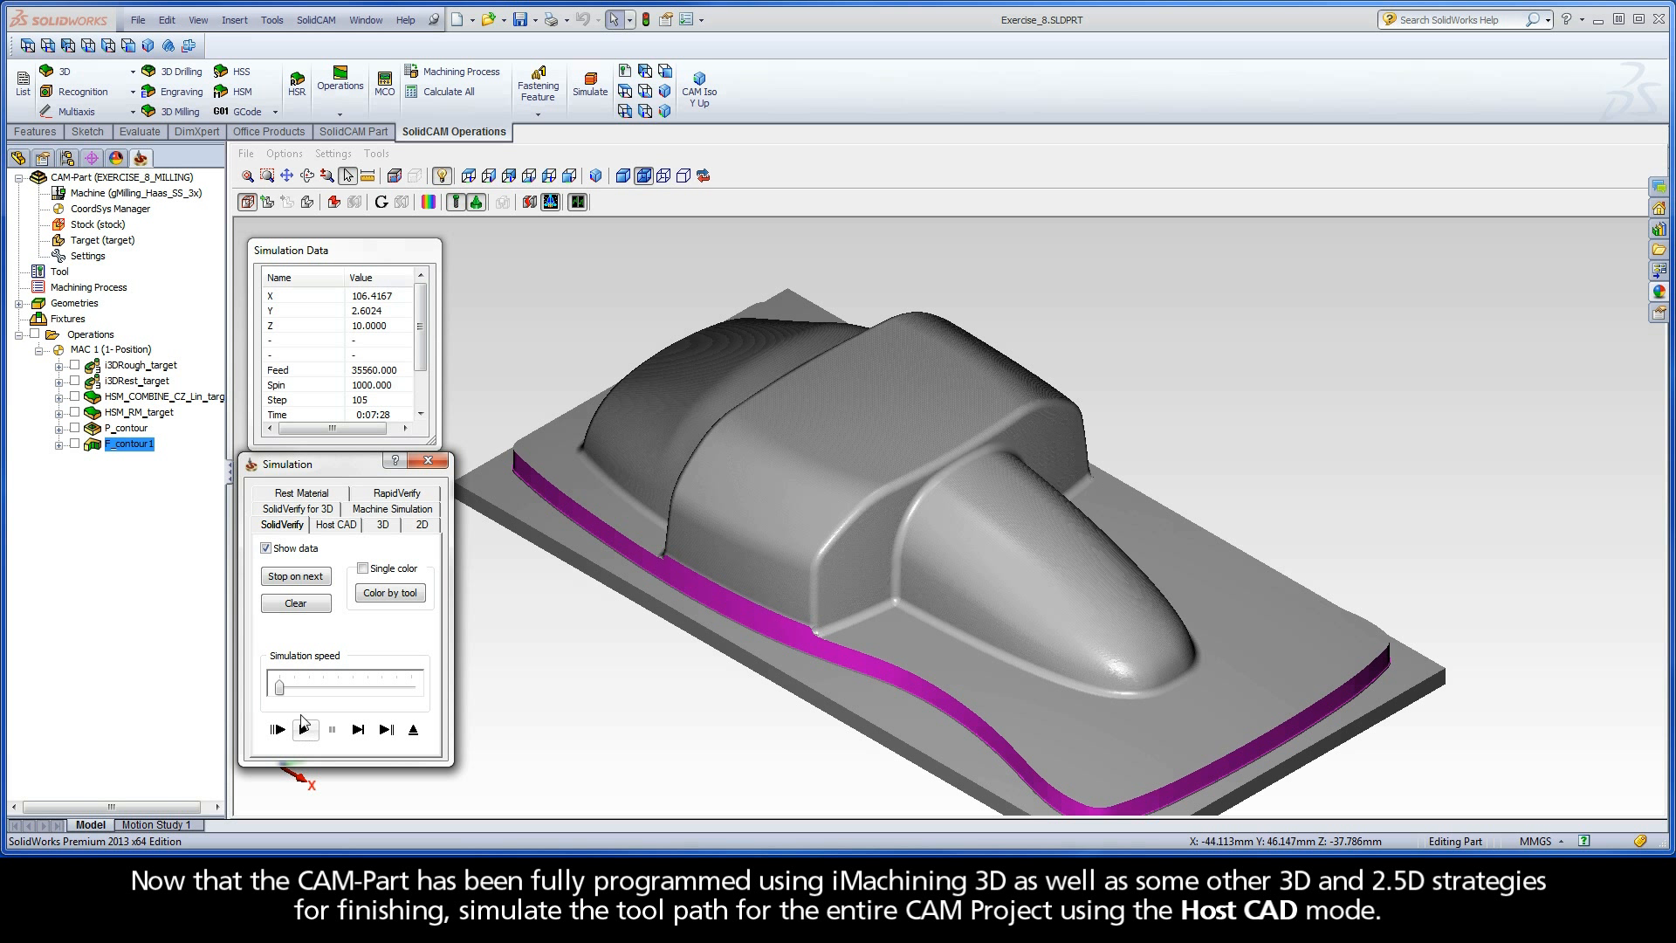
Simulate all the CAM-Part's operations in Host CAD mode, raising the simulation speed to maximum, and exit the simulation
{"action": "left_click", "coordinate": [334, 527]}
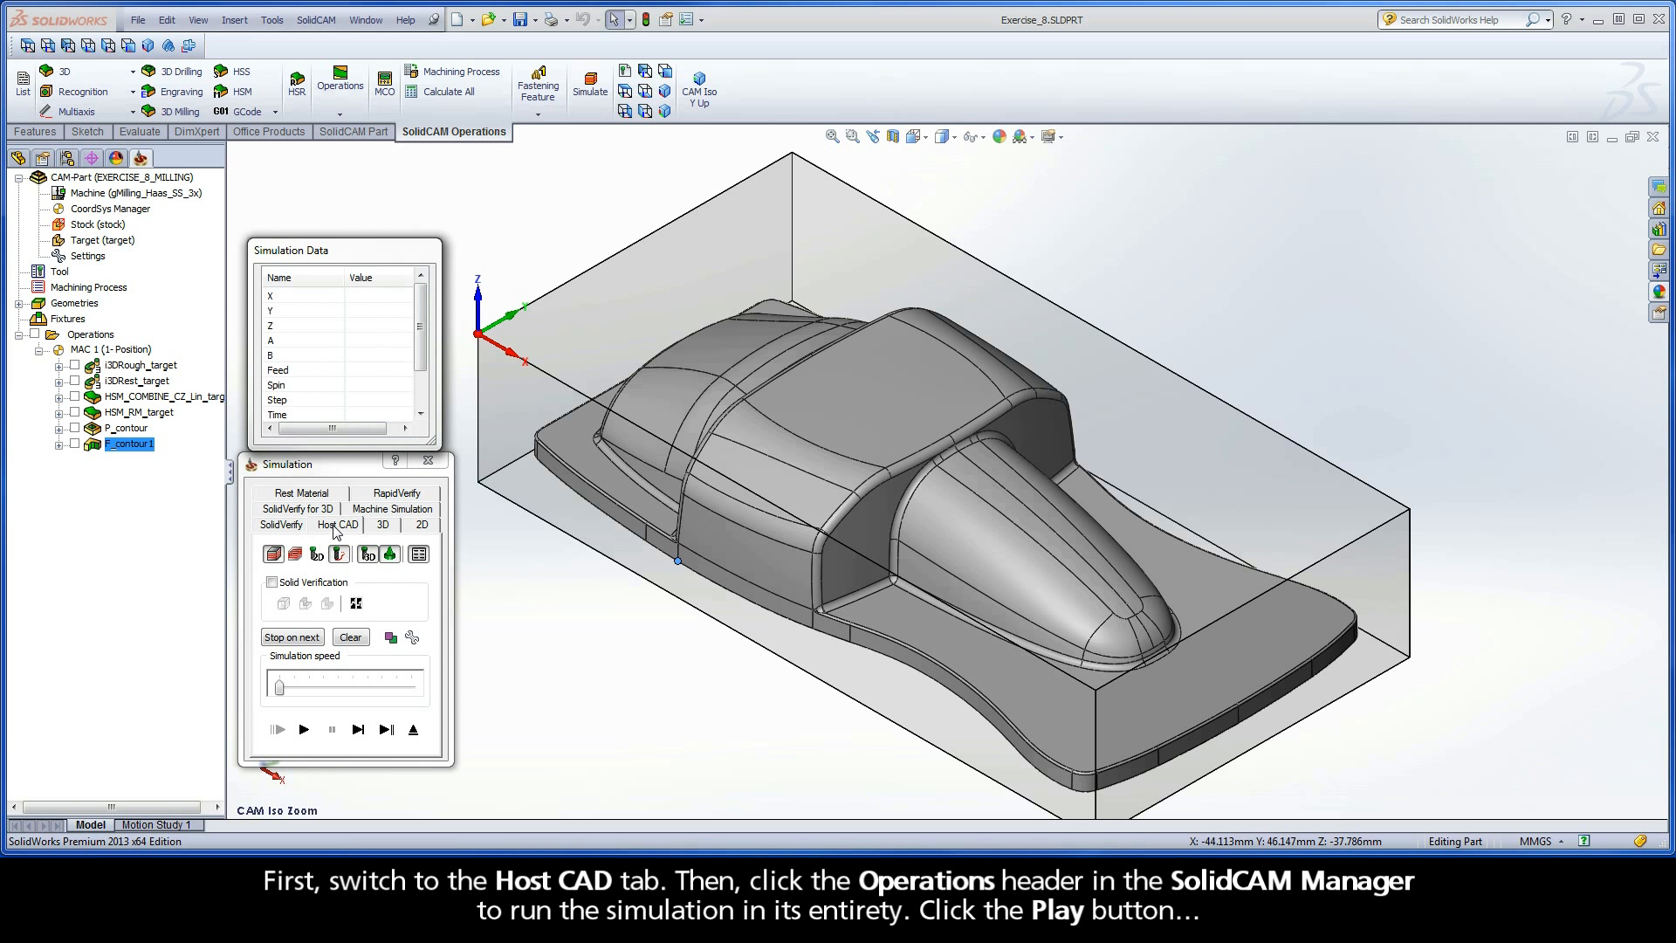
{"action": "left_click", "coordinate": [91, 340]}
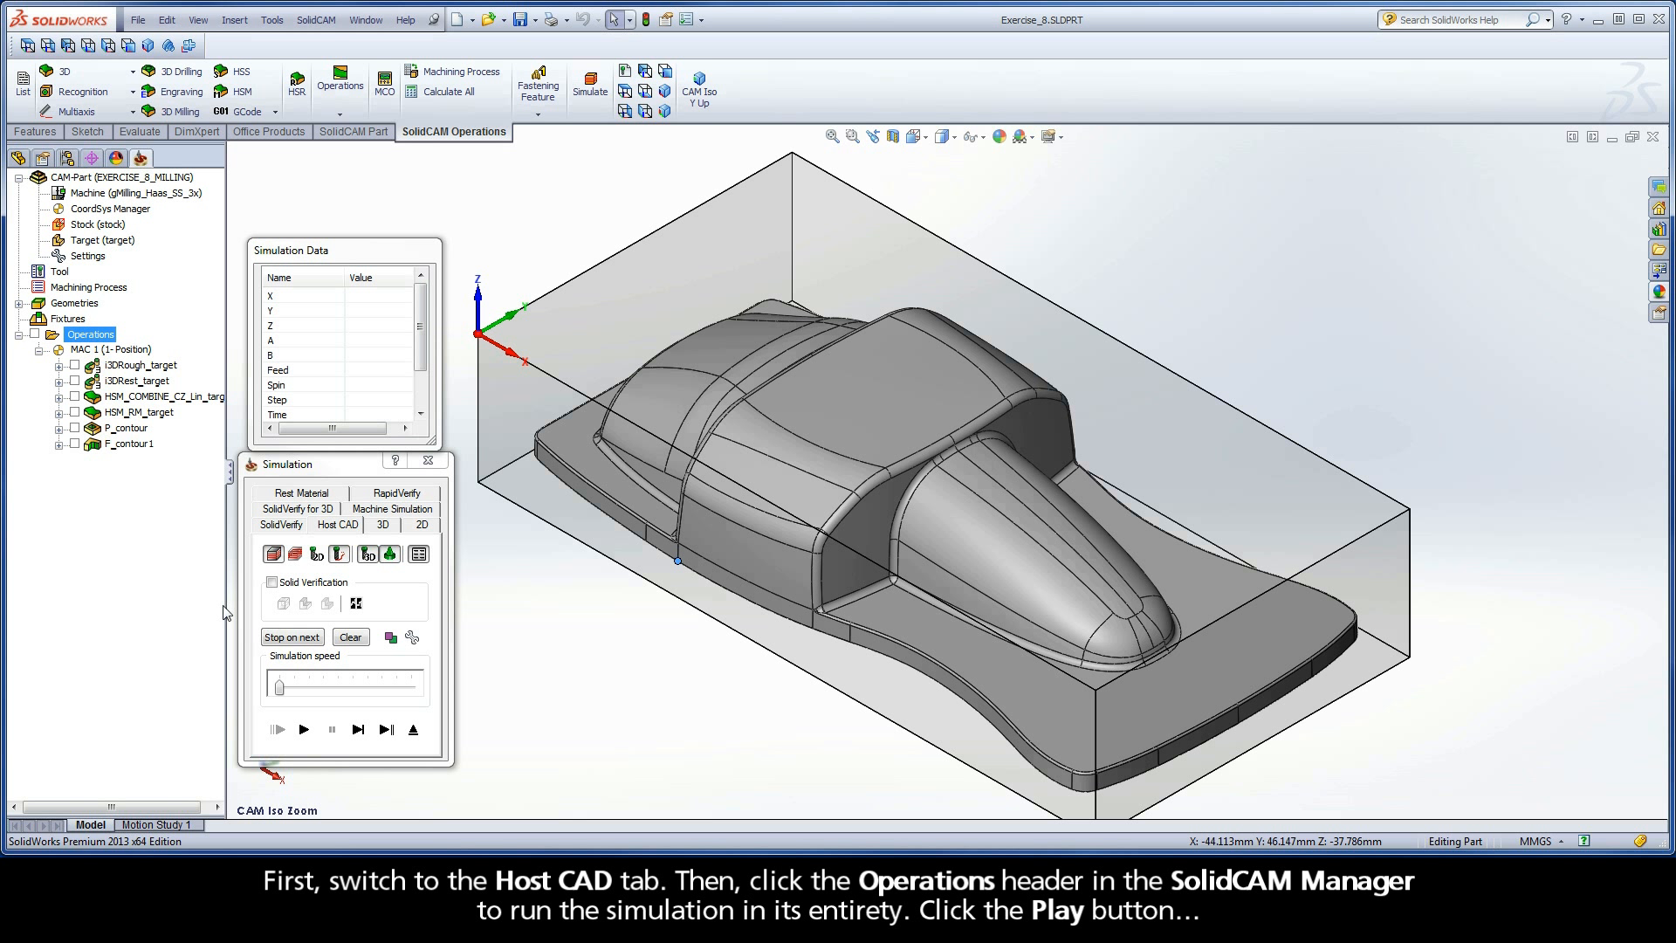
{"action": "left_click", "coordinate": [305, 731]}
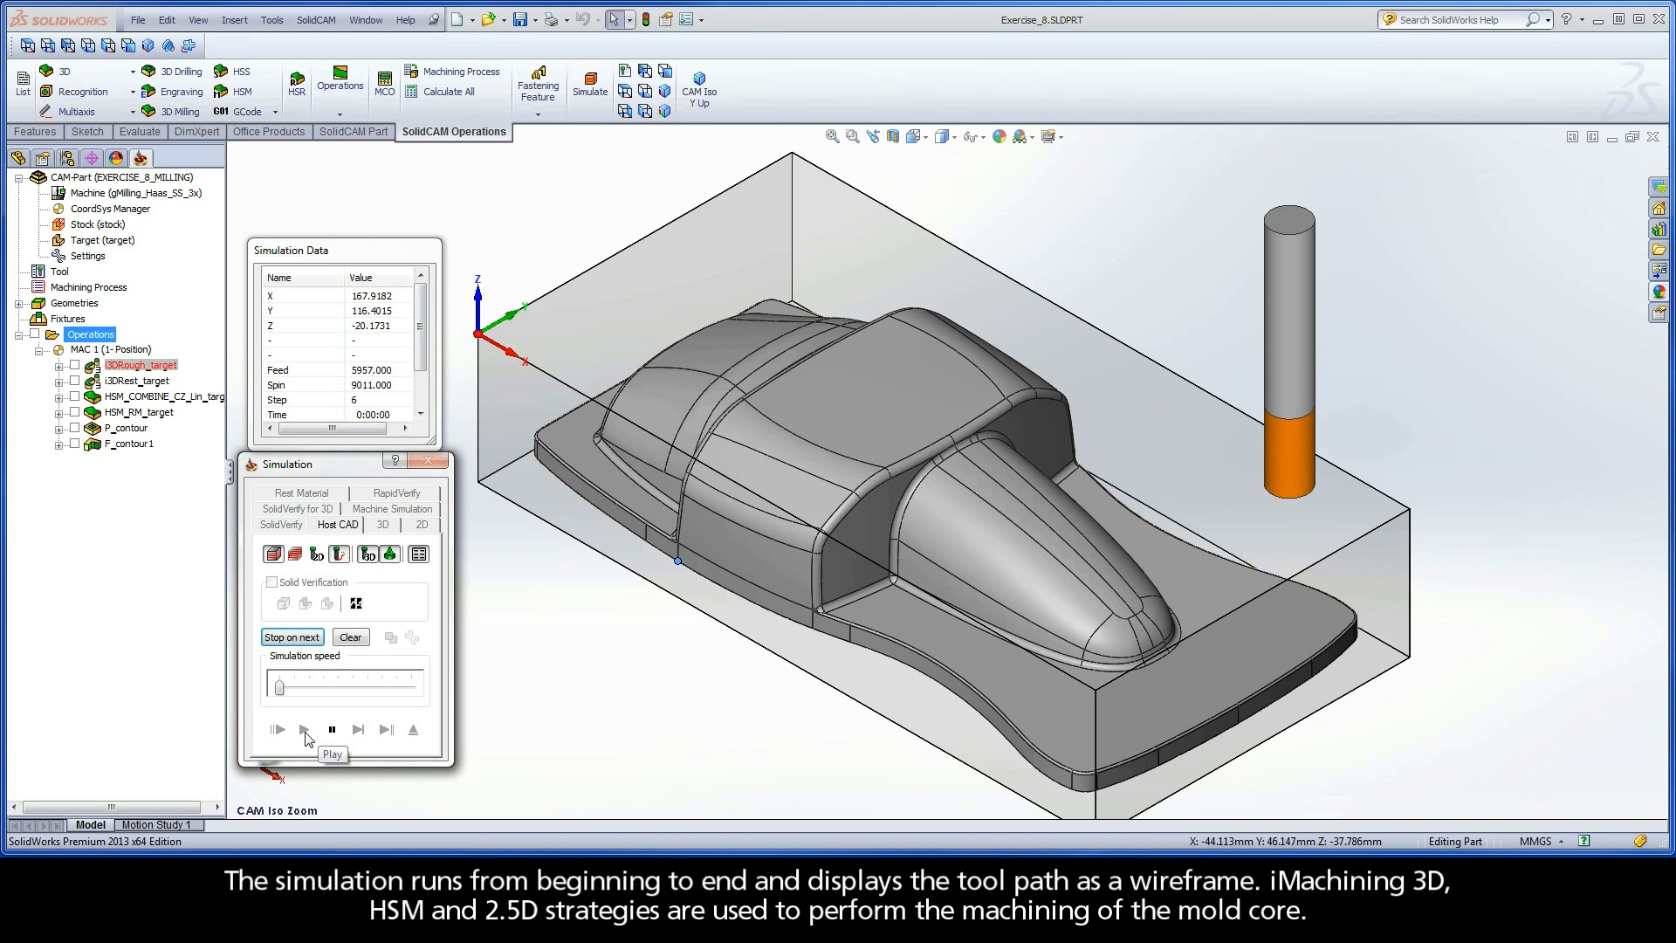
{"action": "left_click_drag", "start_coordinate": [279, 687], "coordinate": [412, 694]}
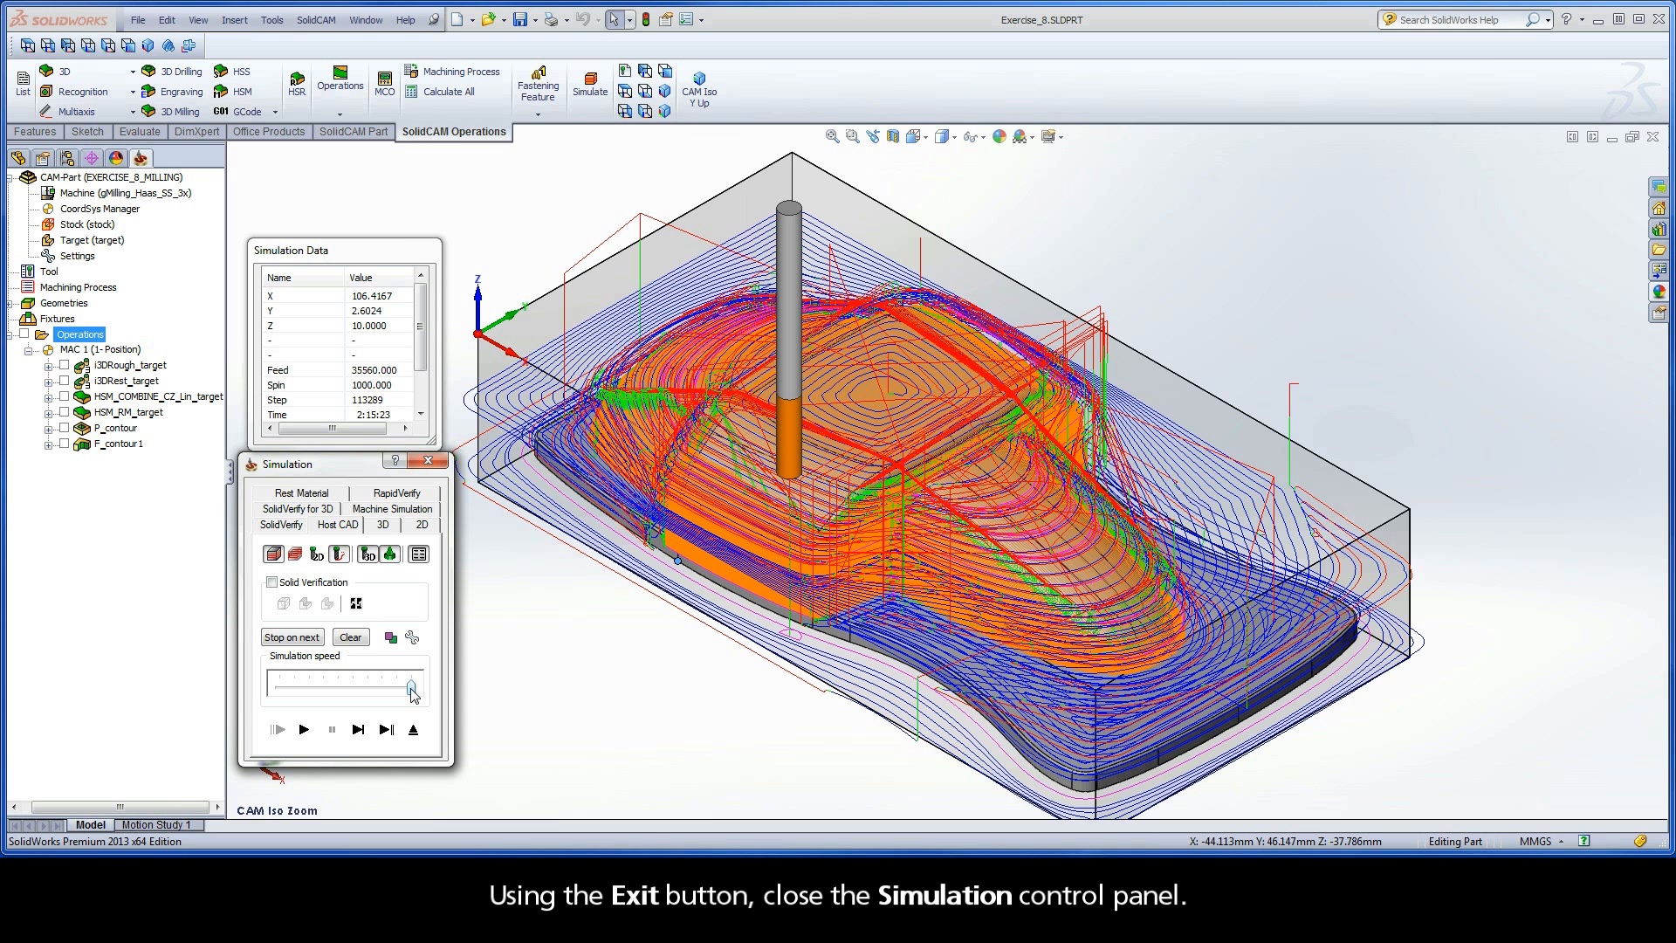
{"action": "left_click", "coordinate": [414, 731]}
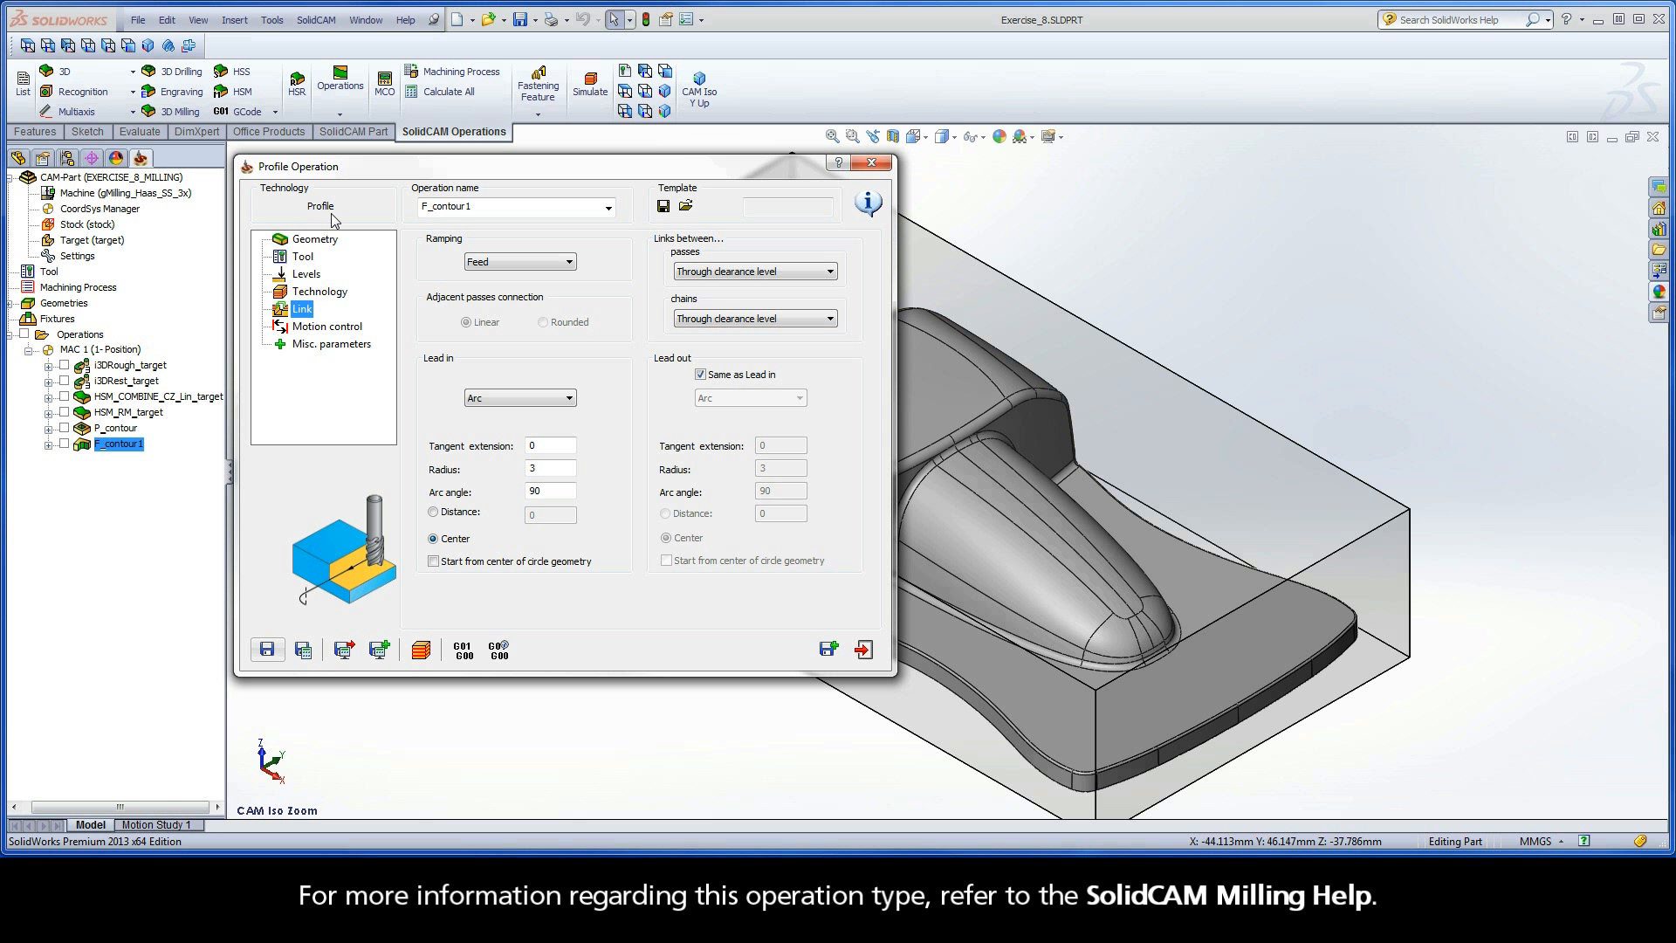
Exit the profile operation definition and close the CAM-Part
{"action": "left_click", "coordinate": [865, 650]}
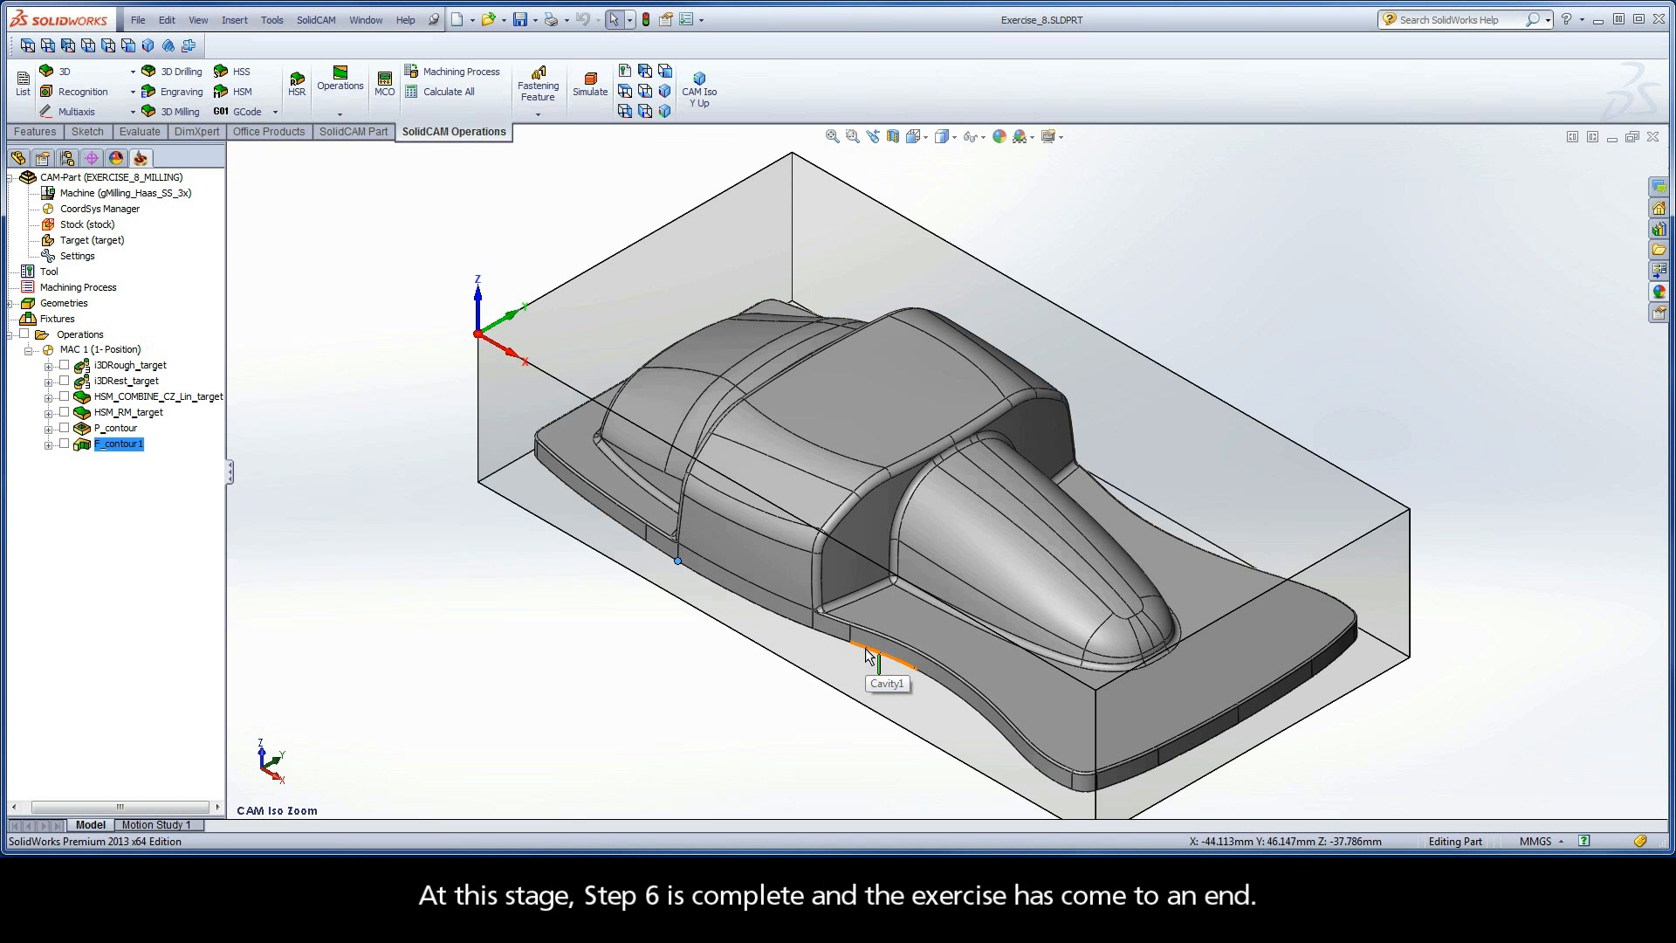
{"action": "right_click", "coordinate": [70, 180]}
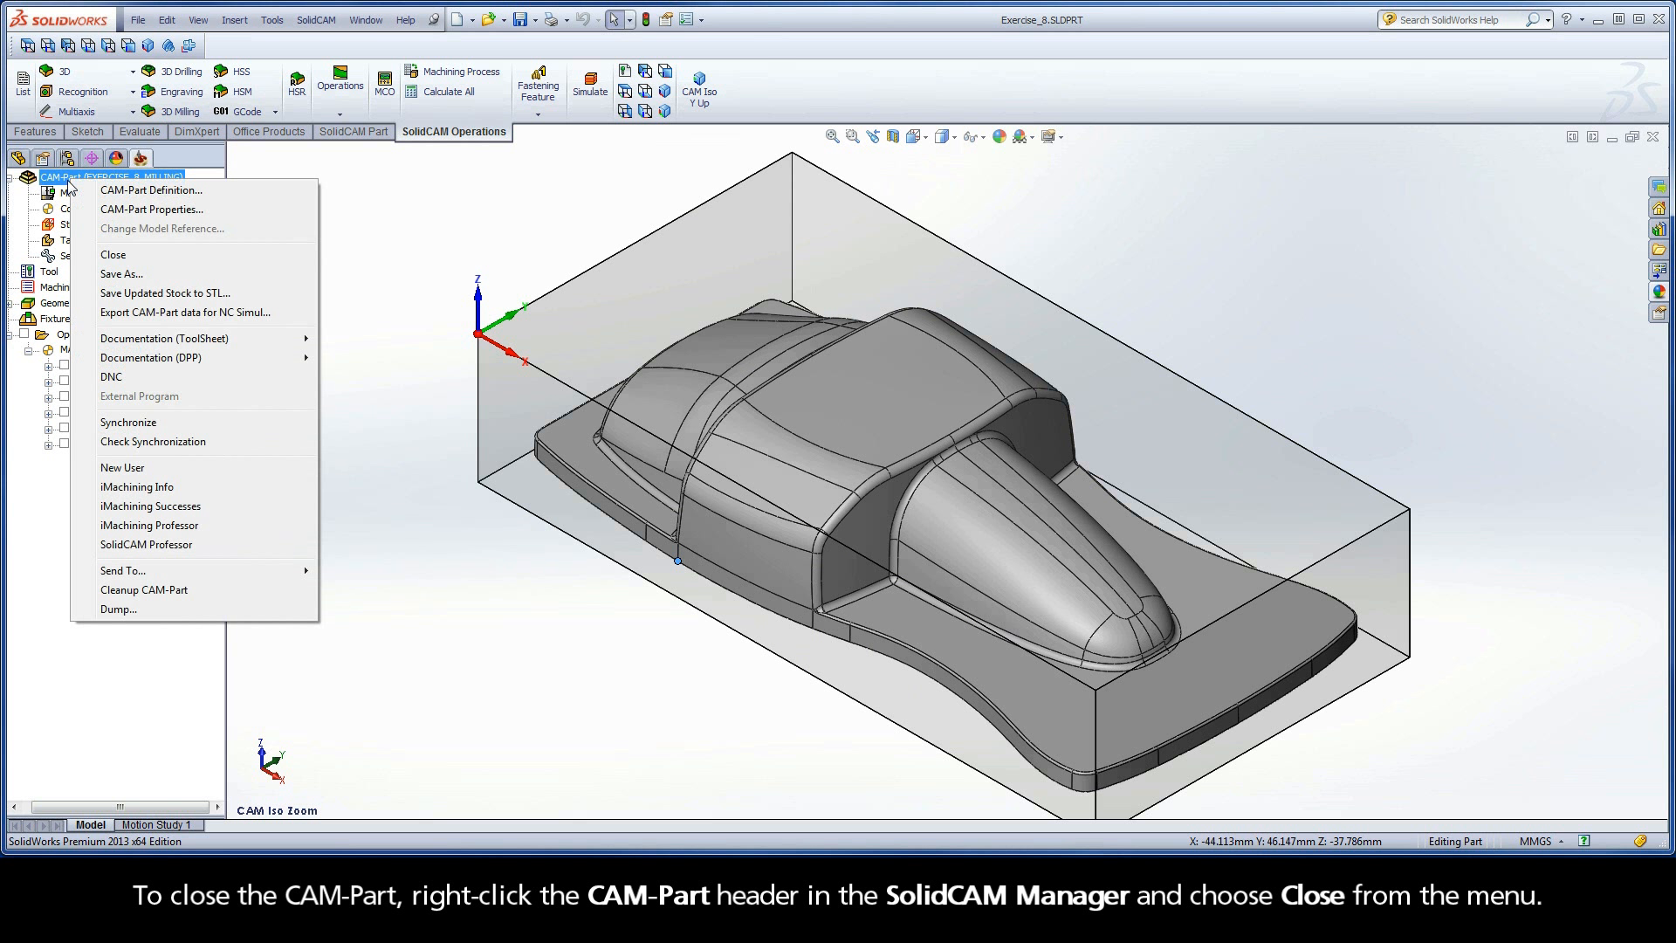
{"action": "left_click", "coordinate": [130, 256]}
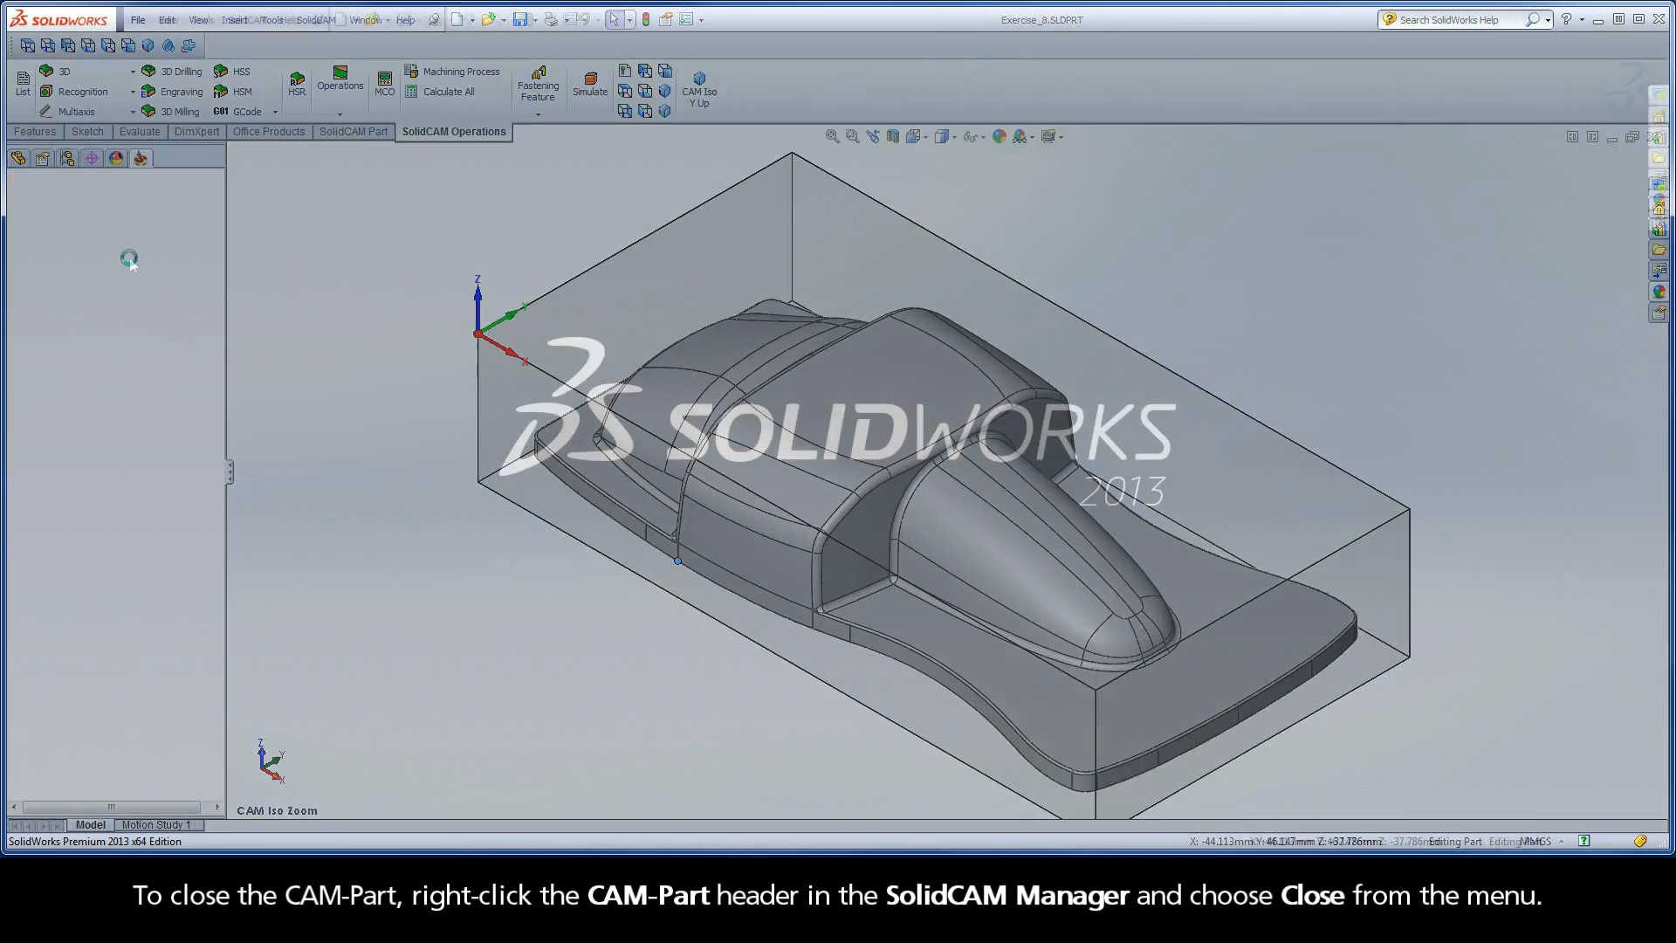